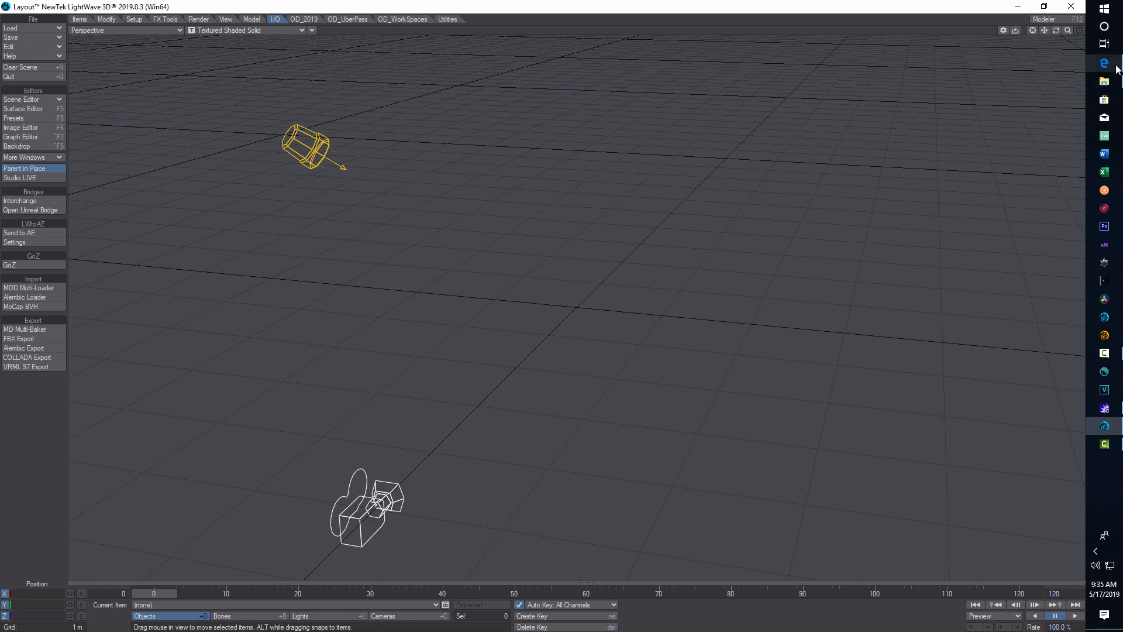
- Switch to Mixamo in the browser, download the Walking animation on XBOT with In Place off, and save the FBX file
{"action": "left_click", "coordinate": [1114, 65]}
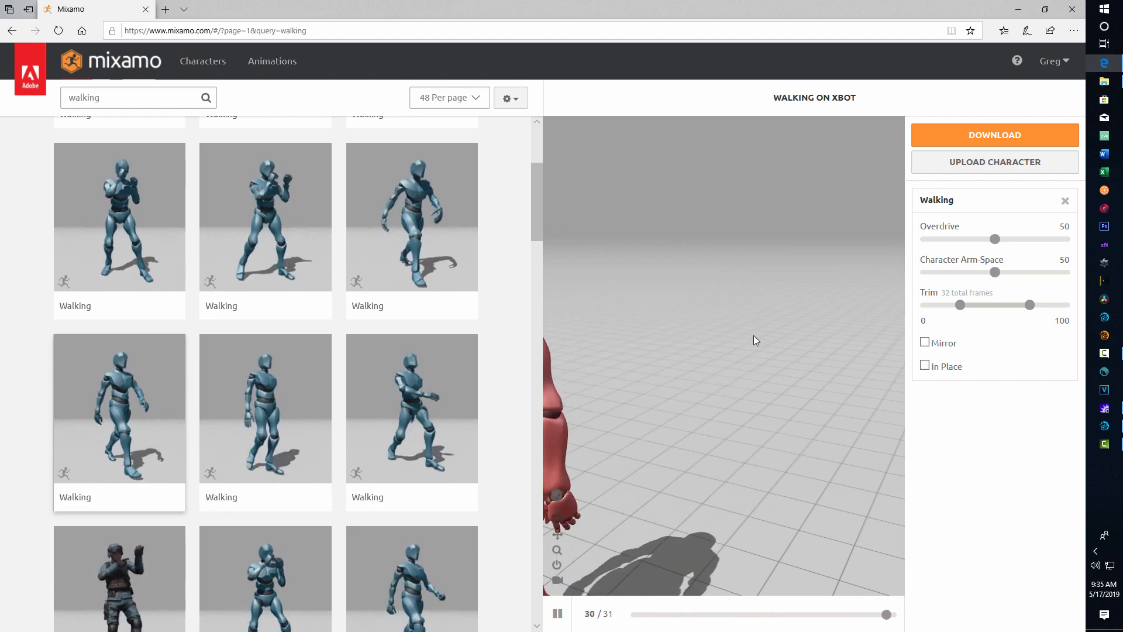
{"action": "left_click", "coordinate": [925, 365]}
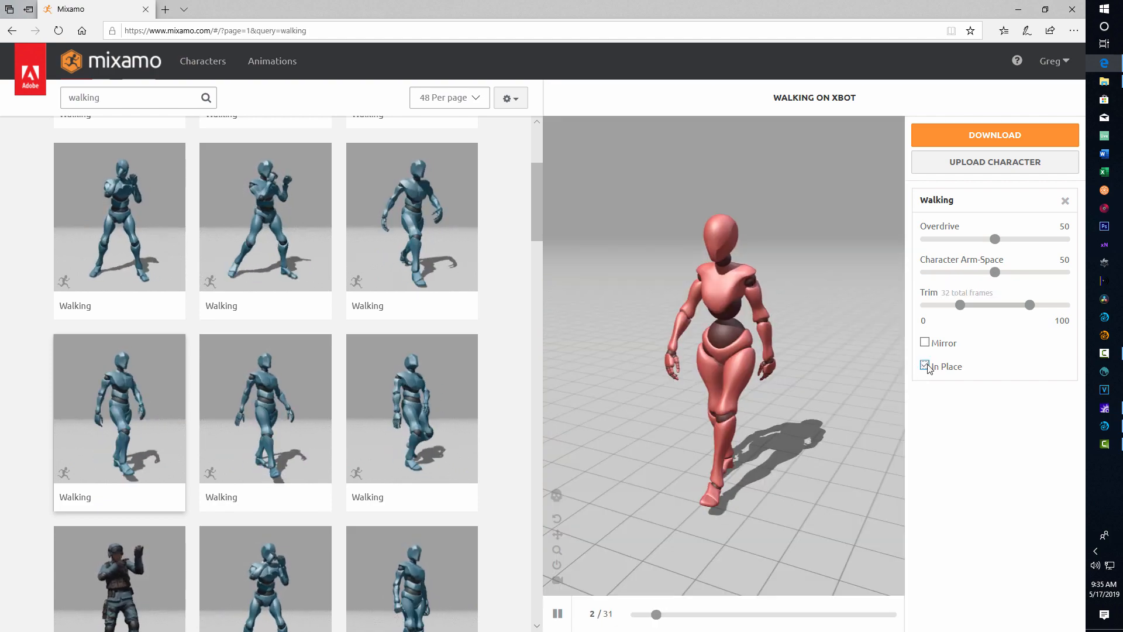
{"action": "left_click", "coordinate": [925, 366]}
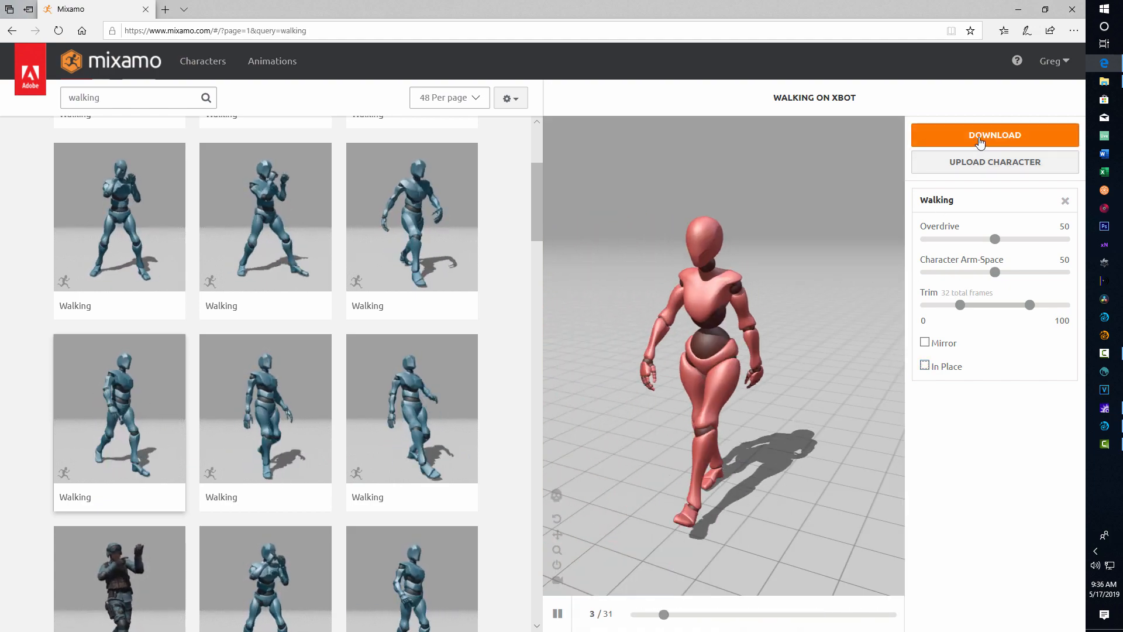
{"action": "left_click", "coordinate": [981, 142]}
{"action": "left_click", "coordinate": [749, 306]}
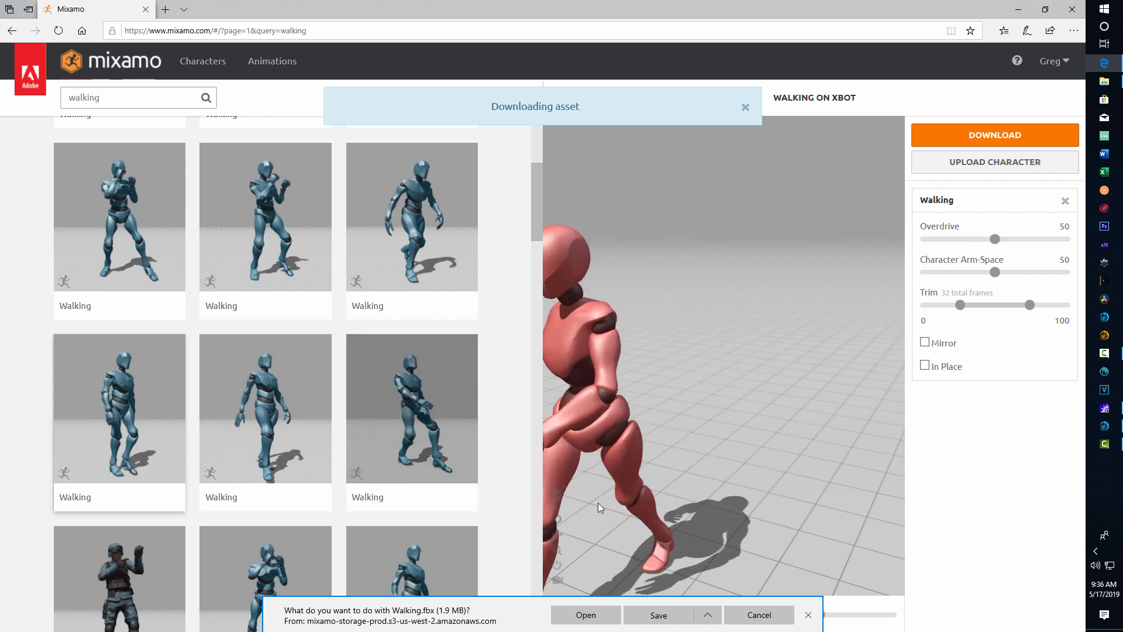
{"action": "left_click", "coordinate": [632, 623]}
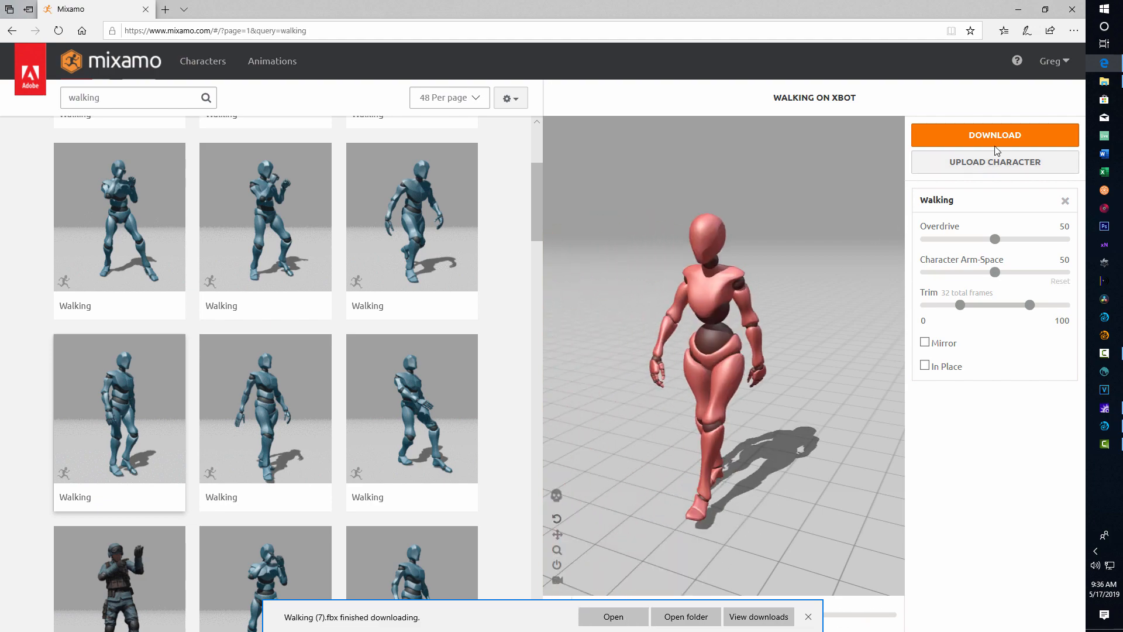
{"action": "left_click", "coordinate": [1074, 10]}
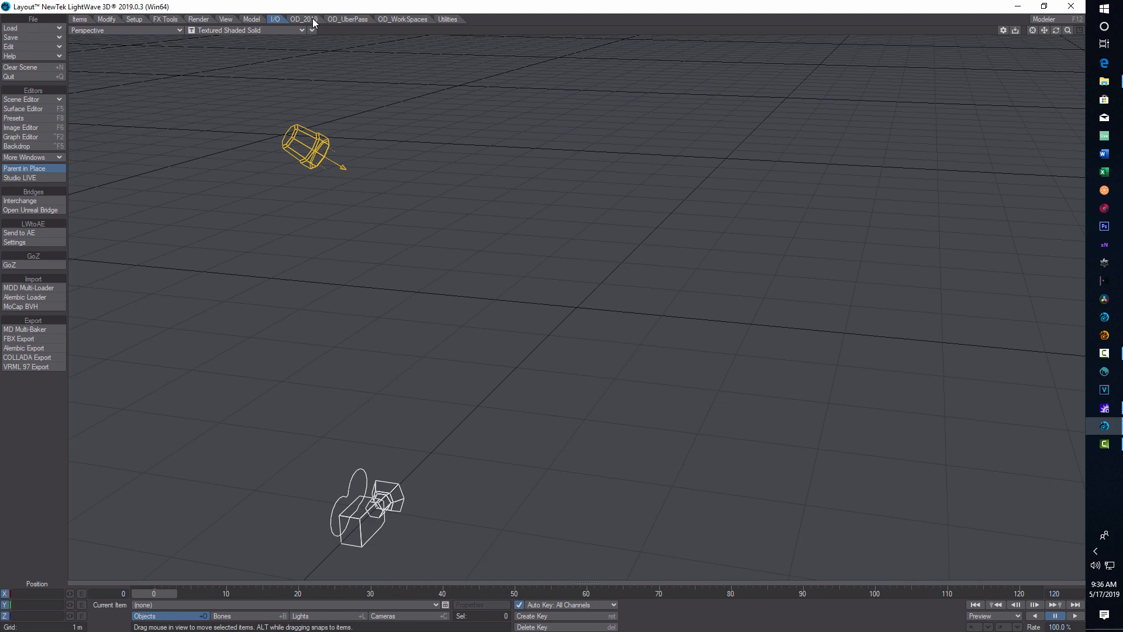
- Read Walking (7).fbx from Downloads into LightWave Layout's Interchange and transfer its remote assets into the local scene
{"action": "left_click", "coordinate": [22, 201]}
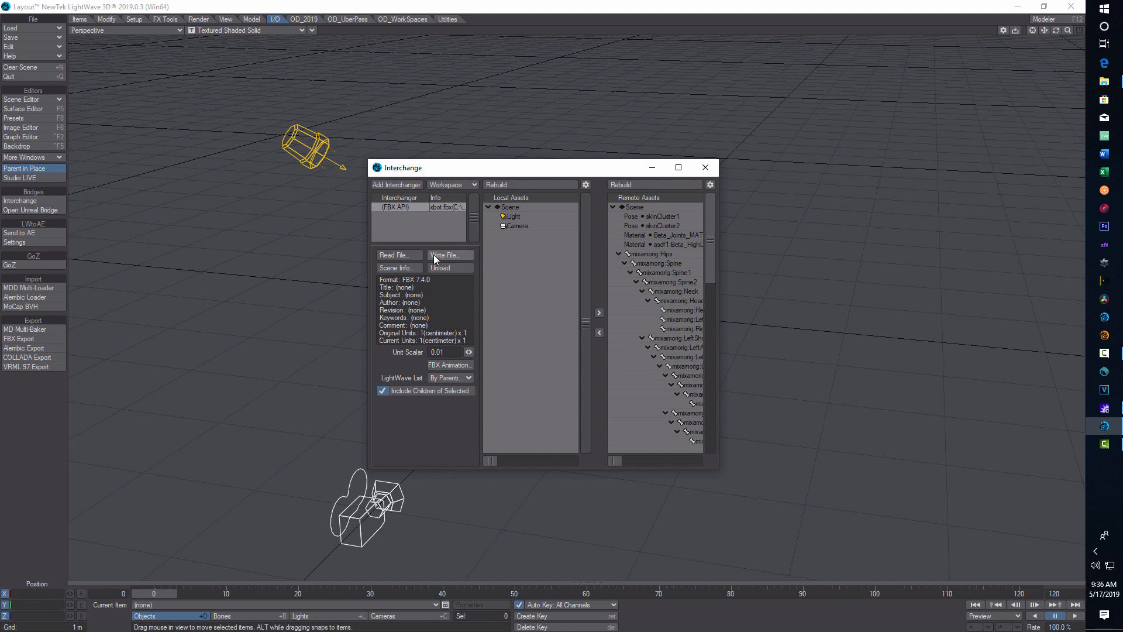
{"action": "left_click", "coordinate": [398, 257]}
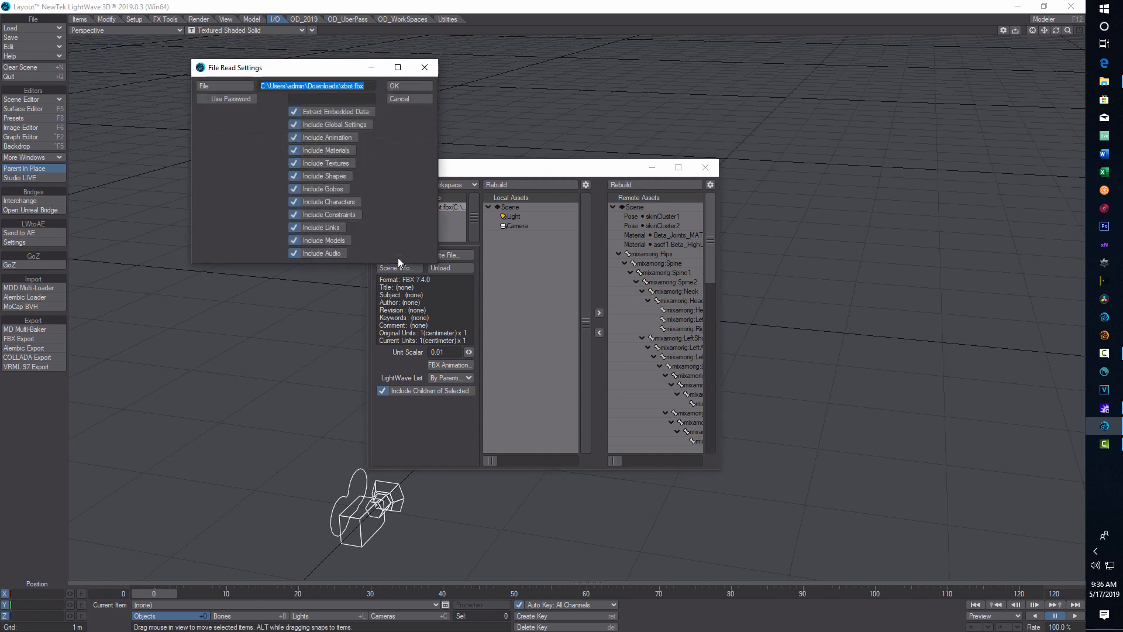
{"action": "left_click", "coordinate": [231, 85]}
{"action": "left_click", "coordinate": [326, 159]}
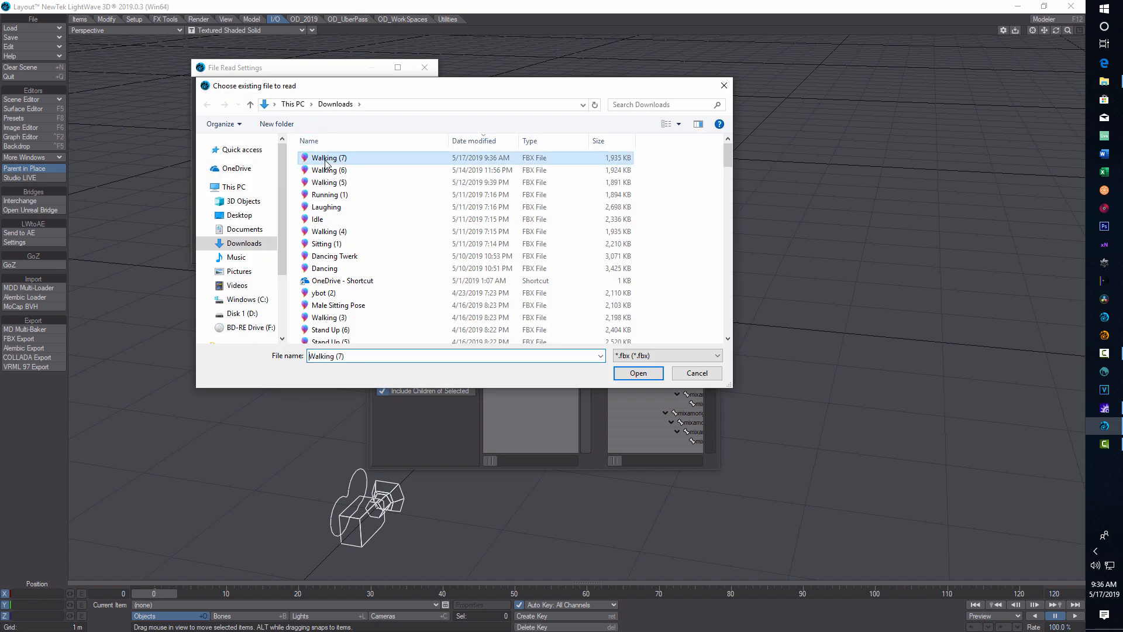
{"action": "left_click", "coordinate": [641, 372]}
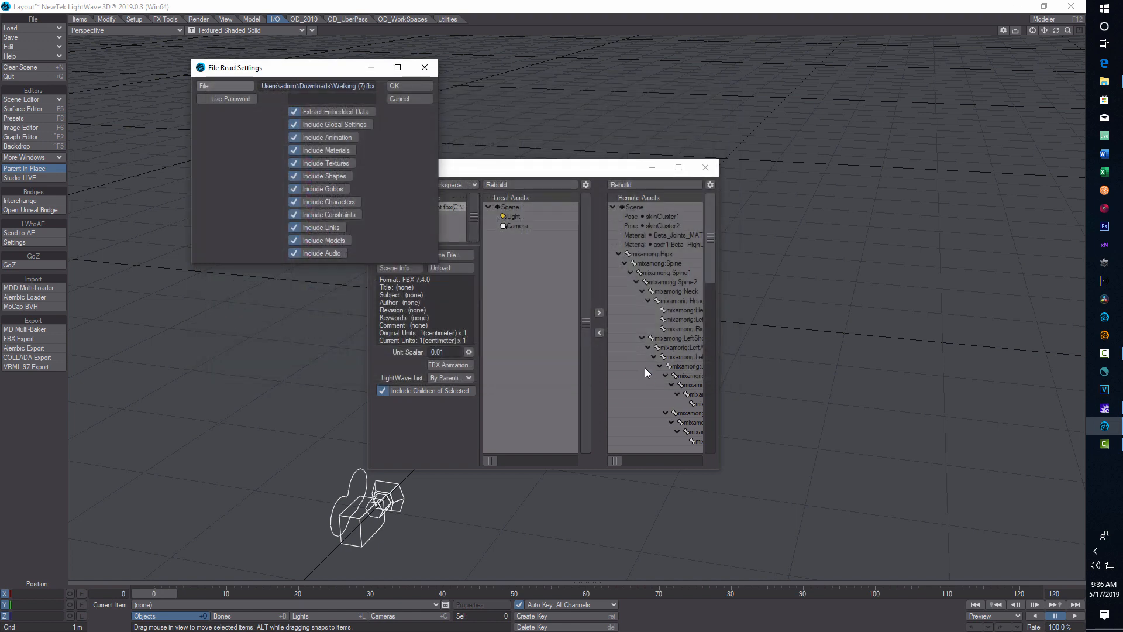
{"action": "left_click", "coordinate": [424, 89]}
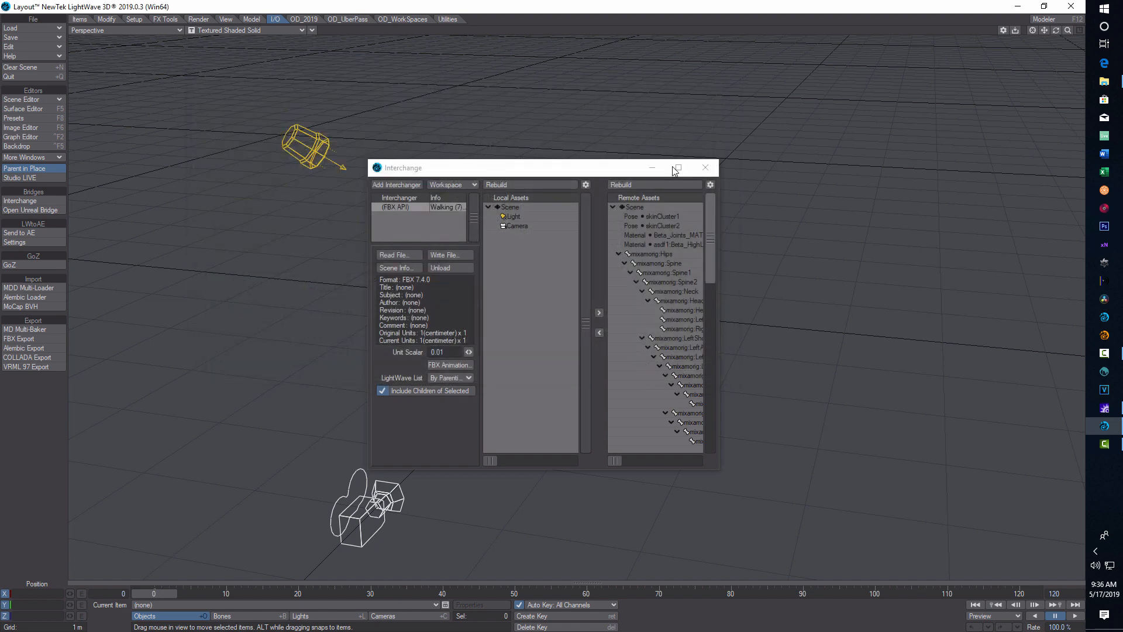
{"action": "left_click", "coordinate": [600, 332]}
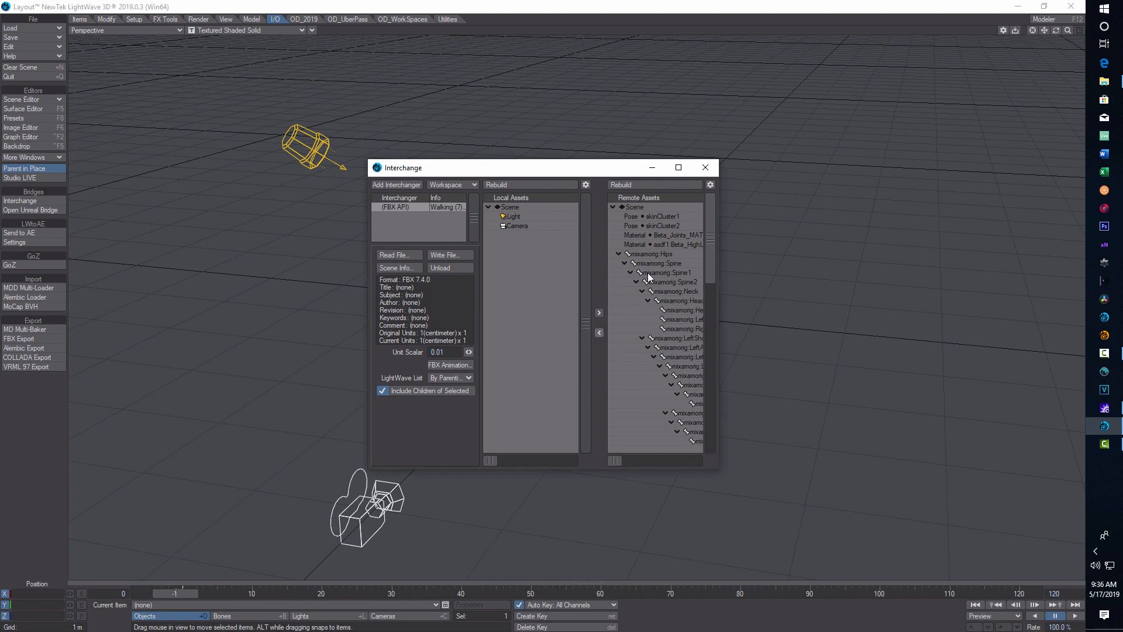
{"action": "left_click", "coordinate": [705, 168]}
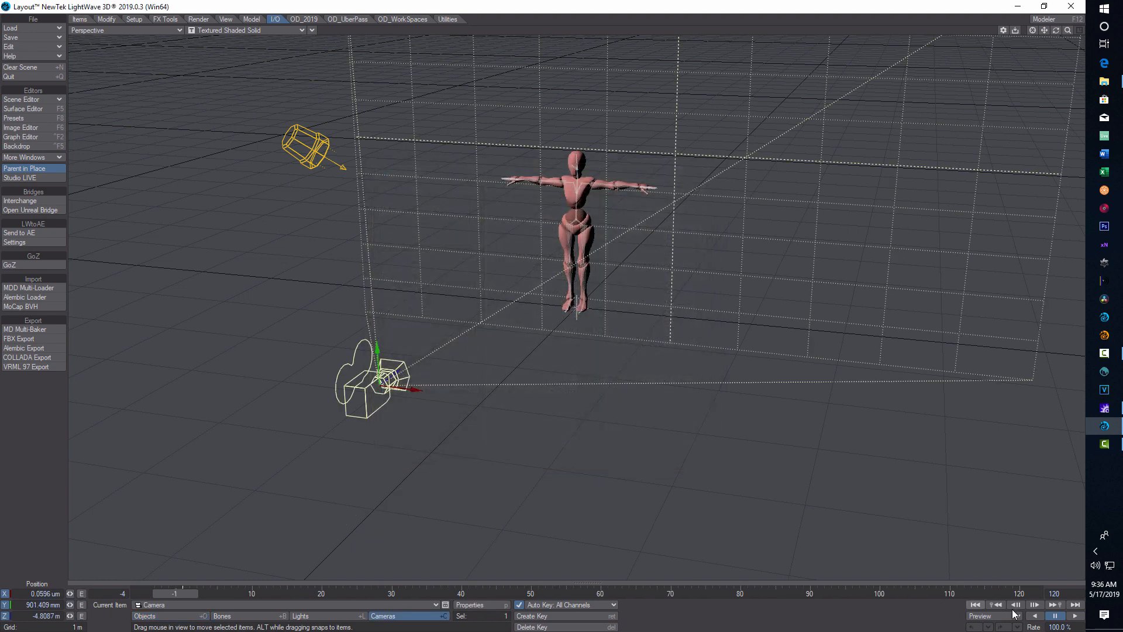
- Play back the imported walk animation and return to the first frame
{"action": "left_click", "coordinate": [1076, 617]}
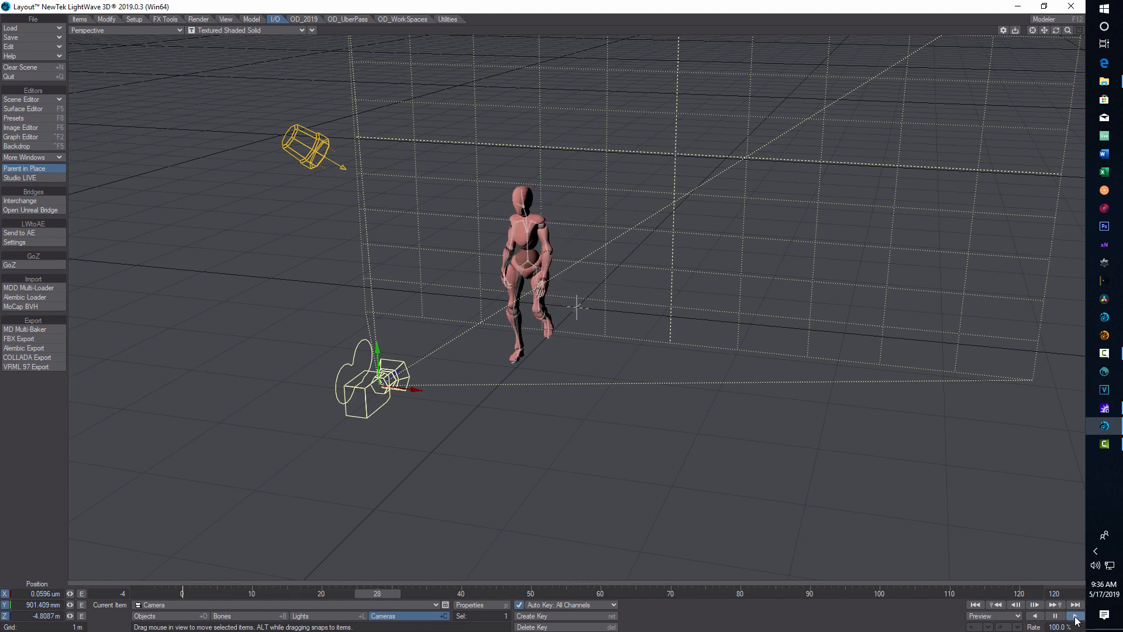
{"action": "left_click", "coordinate": [1057, 616]}
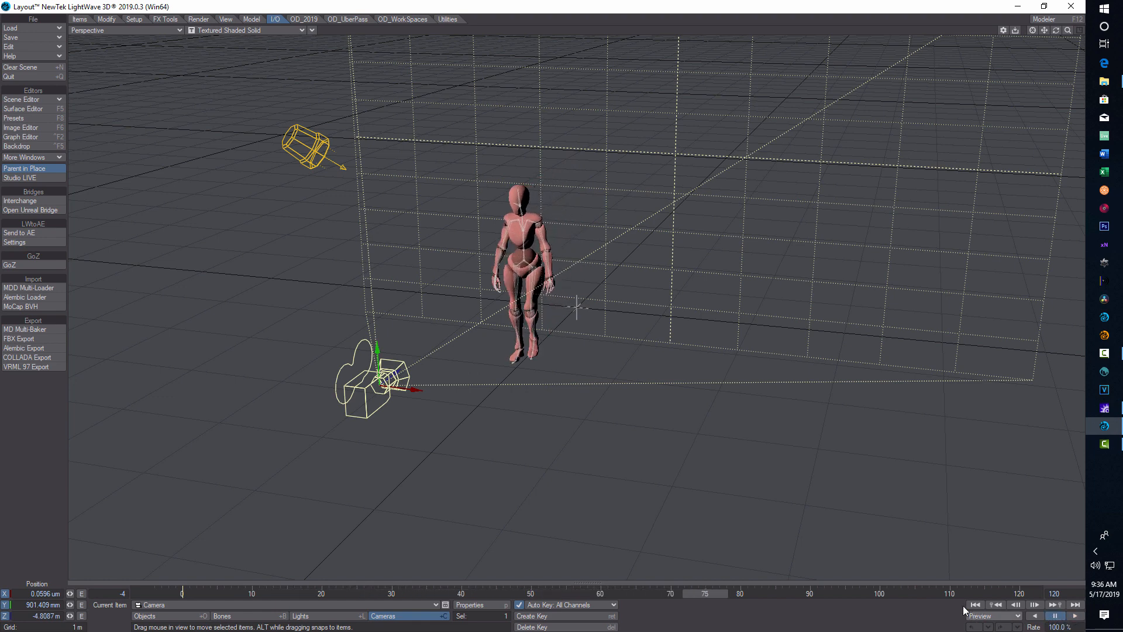
{"action": "left_click", "coordinate": [973, 606]}
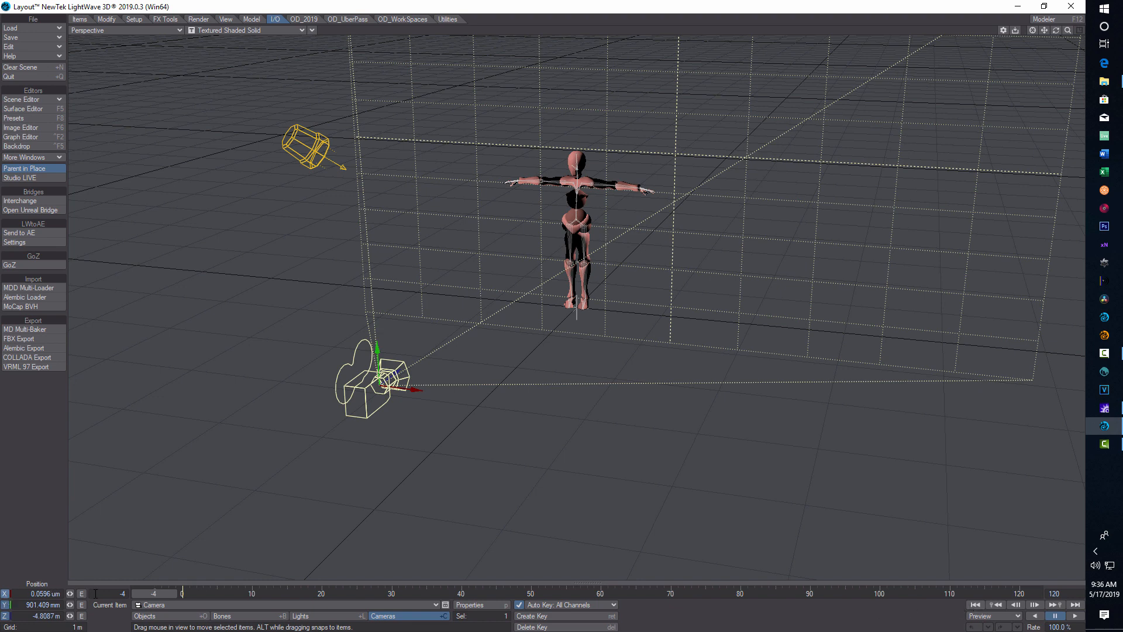
- Select the Skeleton_mixamorig:Hips object and set the timeline's start frame to 0
{"action": "mouse_move", "coordinate": [155, 594]}
{"action": "left_mouse_down"}
{"action": "mouse_move", "coordinate": [197, 594]}
{"action": "mouse_move", "coordinate": [161, 594]}
{"action": "left_mouse_up"}
{"action": "left_click", "coordinate": [176, 616]}
{"action": "left_click", "coordinate": [175, 606]}
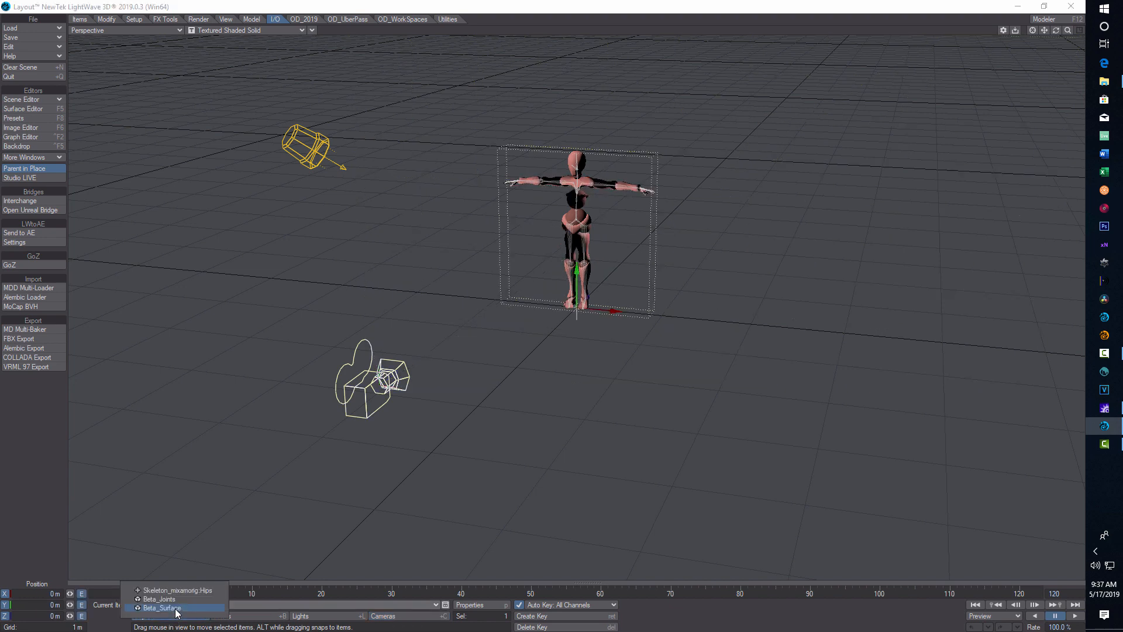
{"action": "left_click", "coordinate": [206, 590]}
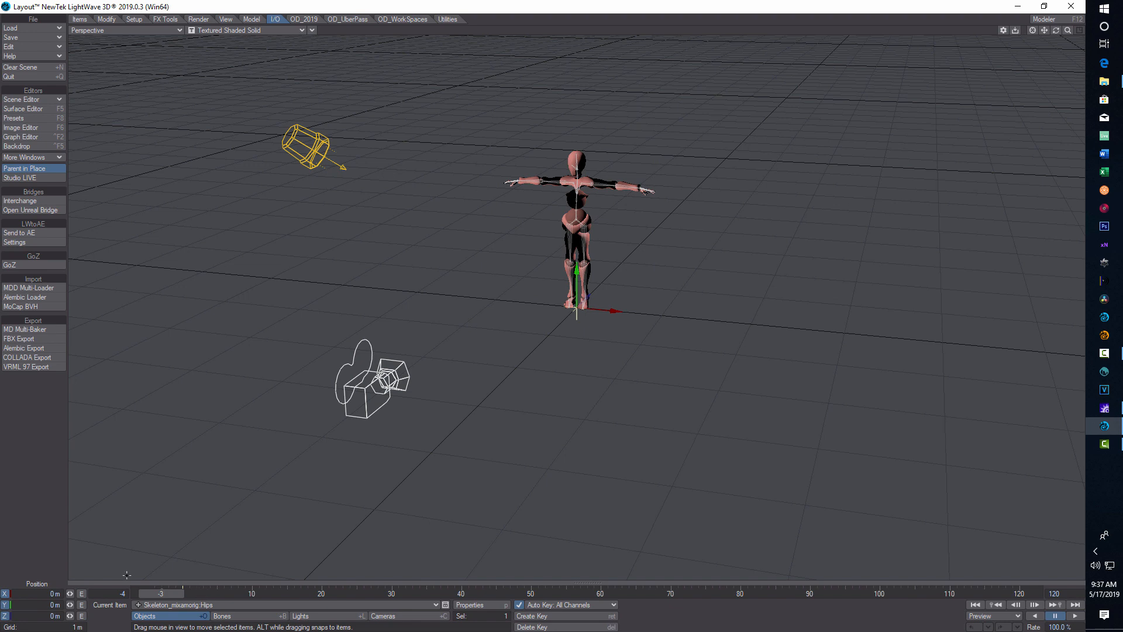
{"action": "double_click", "coordinate": [121, 594]}
{"action": "type", "text": "0"}
{"action": "key", "text": "Tab"}
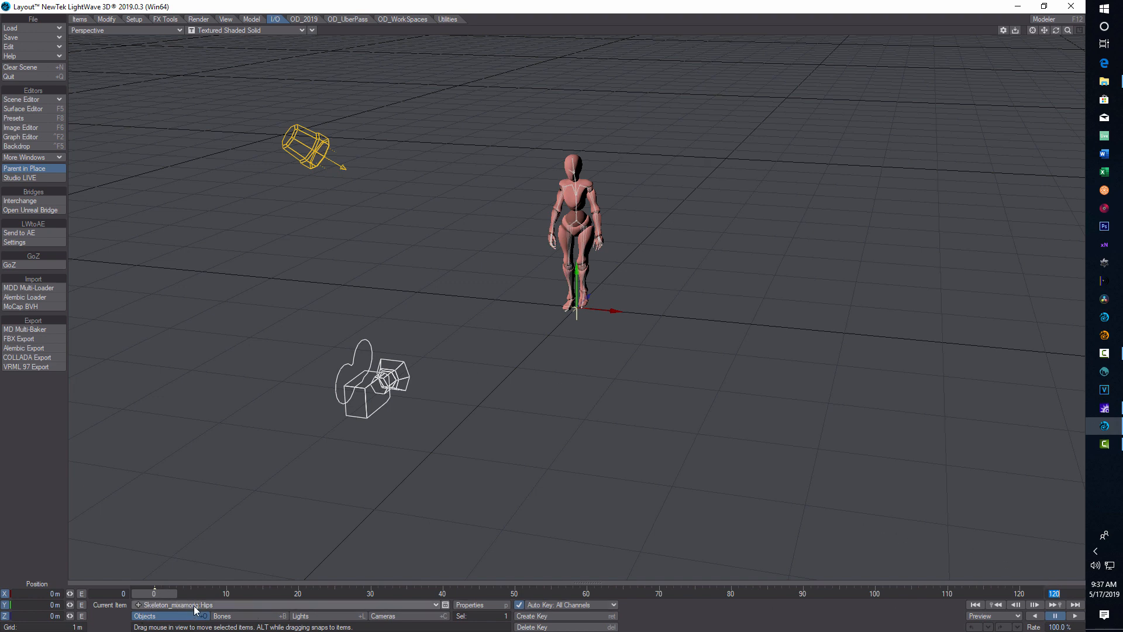
- Collapse the item hierarchies in the Scene Editor, select all bones of Skeleton_mixamorig:Hips, and minimize the editor
{"action": "left_click", "coordinate": [41, 98]}
{"action": "left_click", "coordinate": [42, 106]}
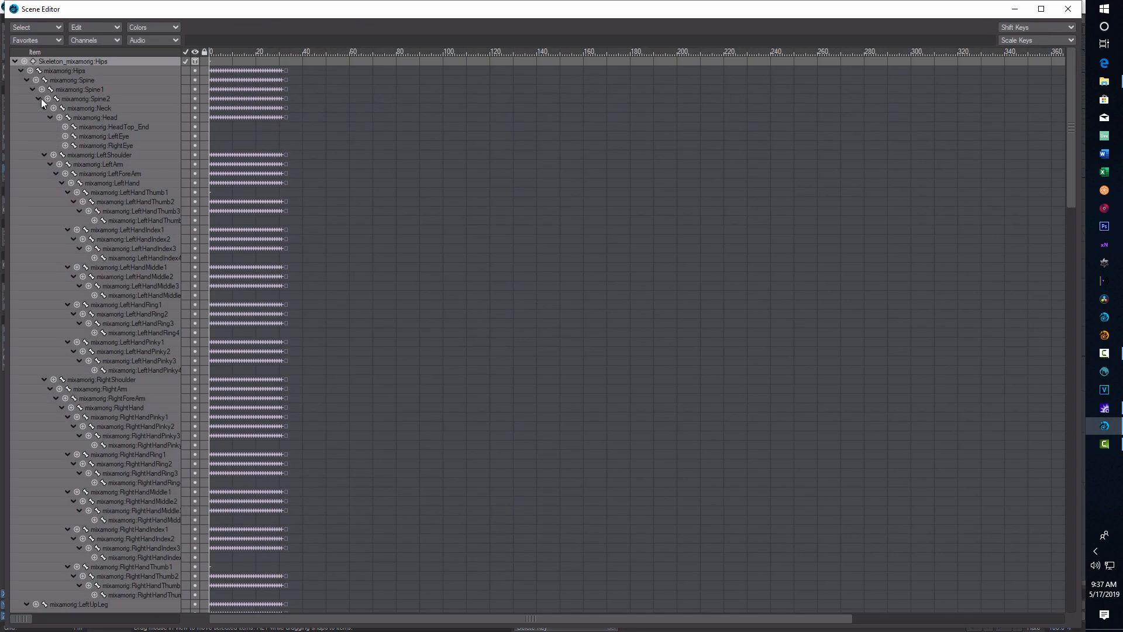
{"action": "left_click", "coordinate": [15, 62]}
{"action": "left_click", "coordinate": [16, 80]}
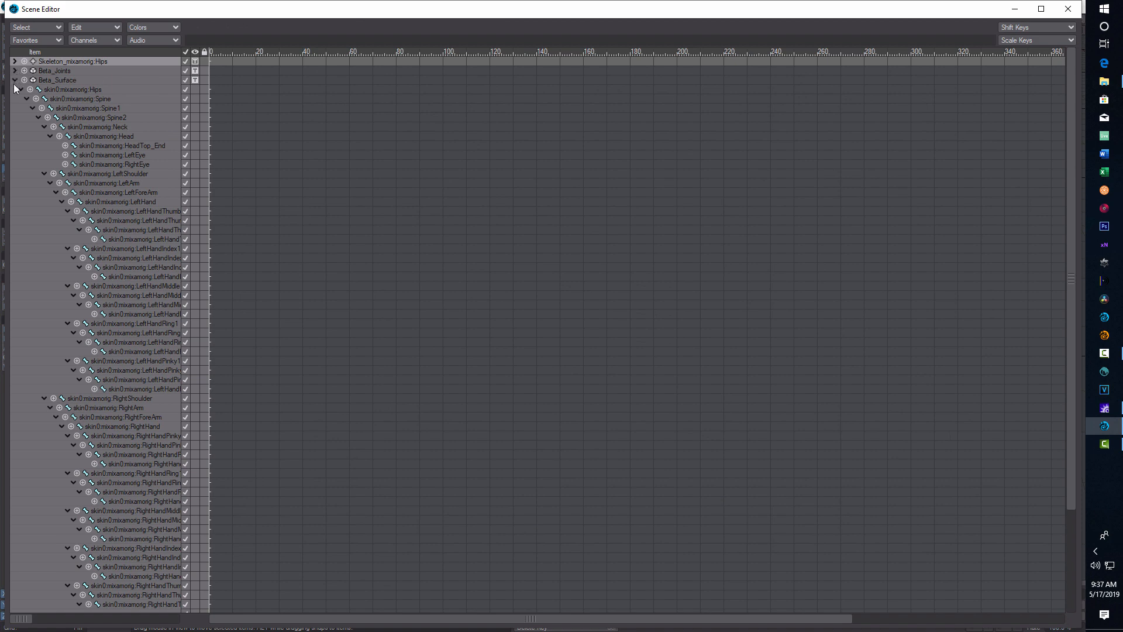
{"action": "left_click", "coordinate": [16, 80]}
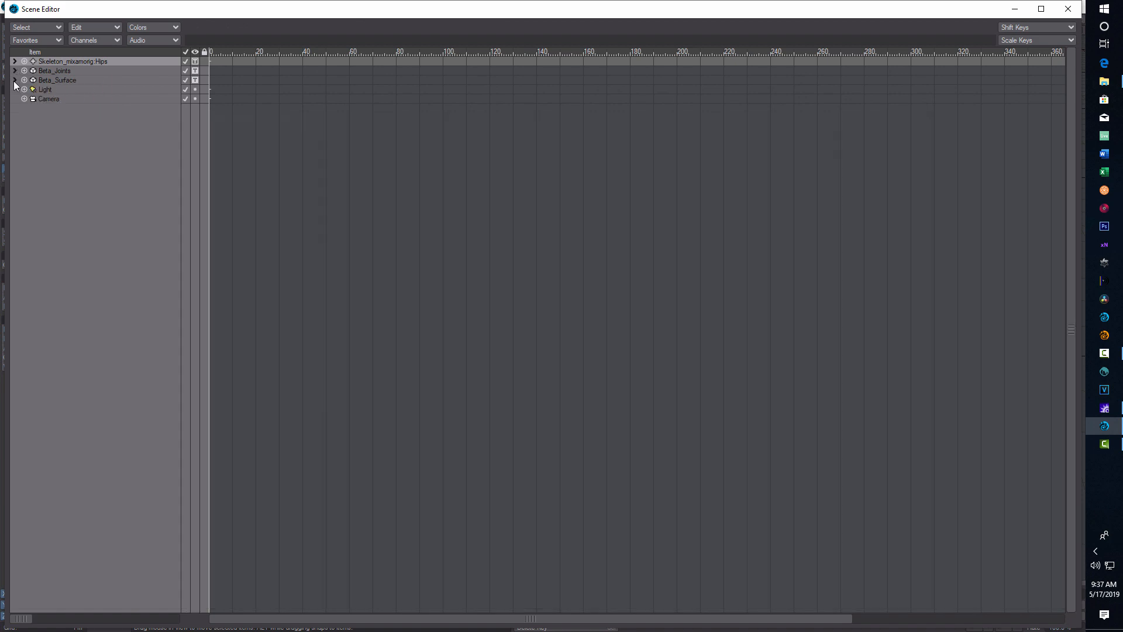
{"action": "left_click", "coordinate": [55, 25]}
{"action": "left_click", "coordinate": [58, 31]}
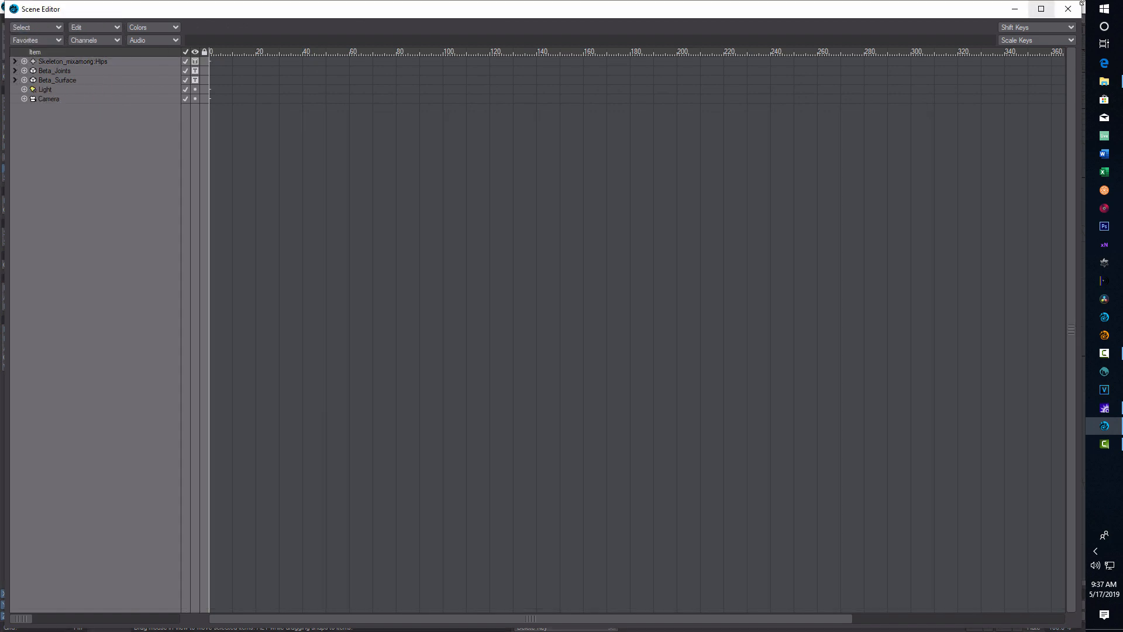
{"action": "left_click", "coordinate": [1013, 9]}
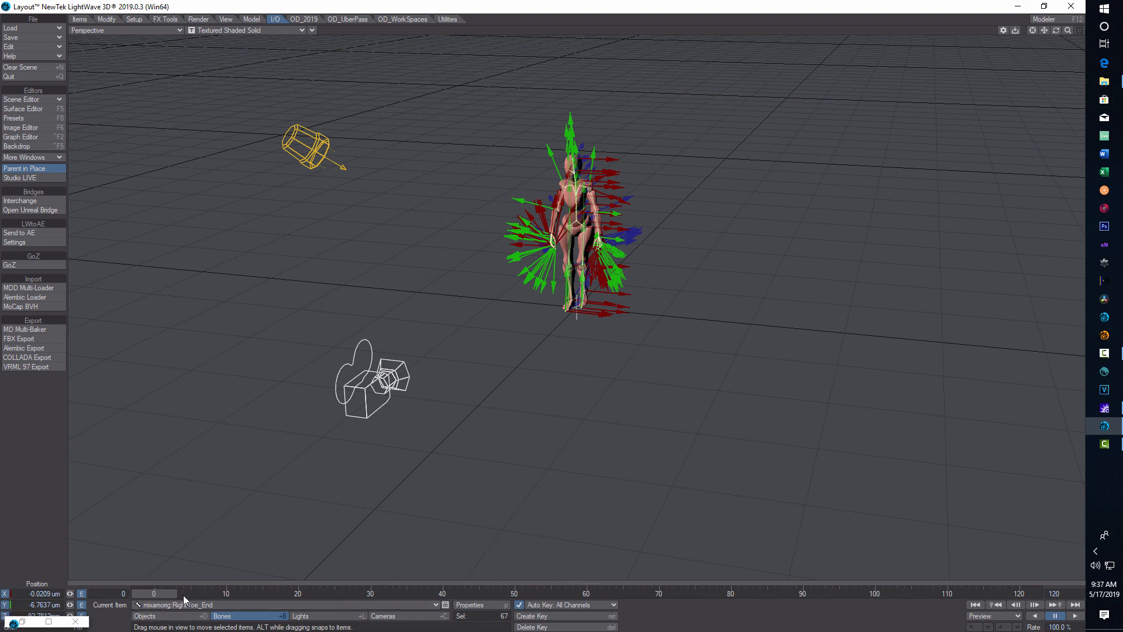
- Open Motion Mixer and create an actor named Mixamo1 with the selected bones
{"action": "key", "text": "F2"}
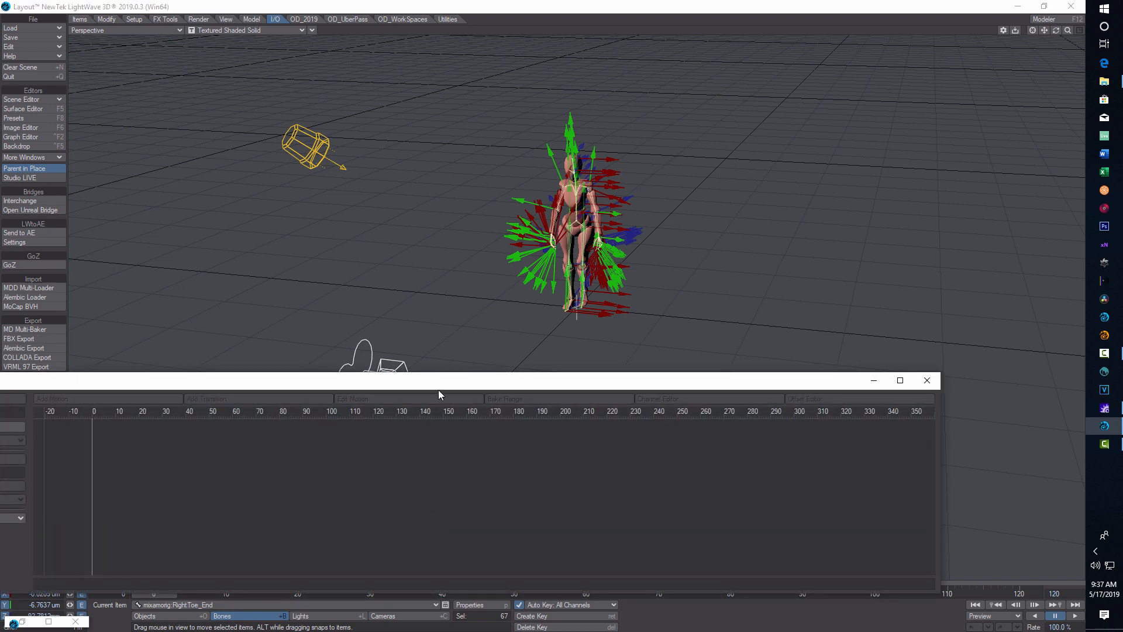
{"action": "left_click_drag", "start_coordinate": [441, 386], "coordinate": [585, 375]}
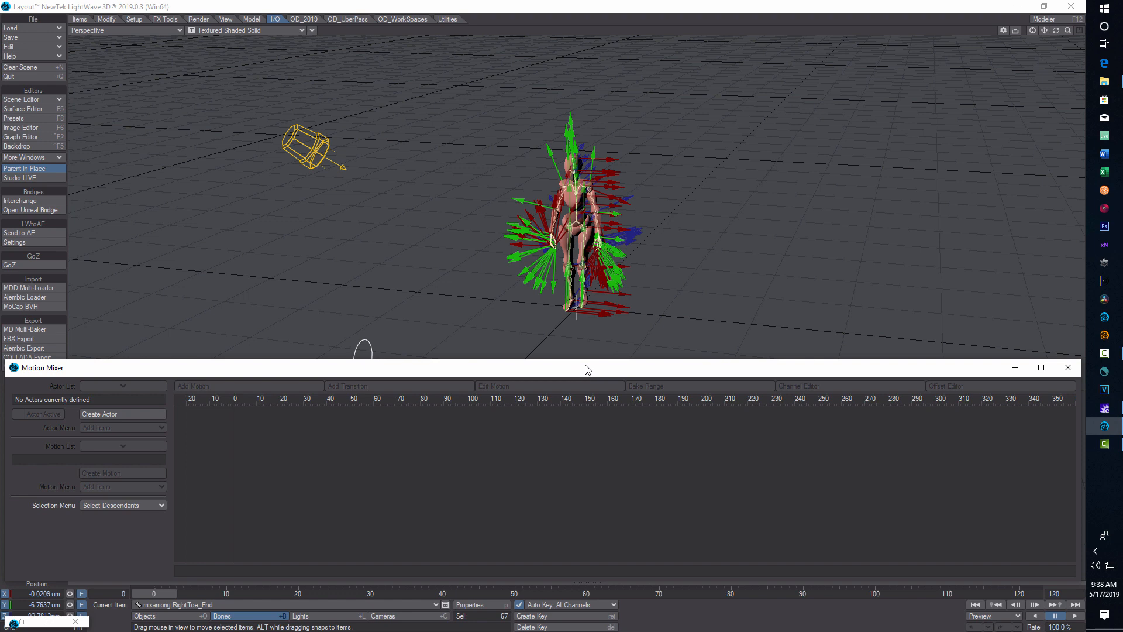
{"action": "left_click", "coordinate": [124, 413]}
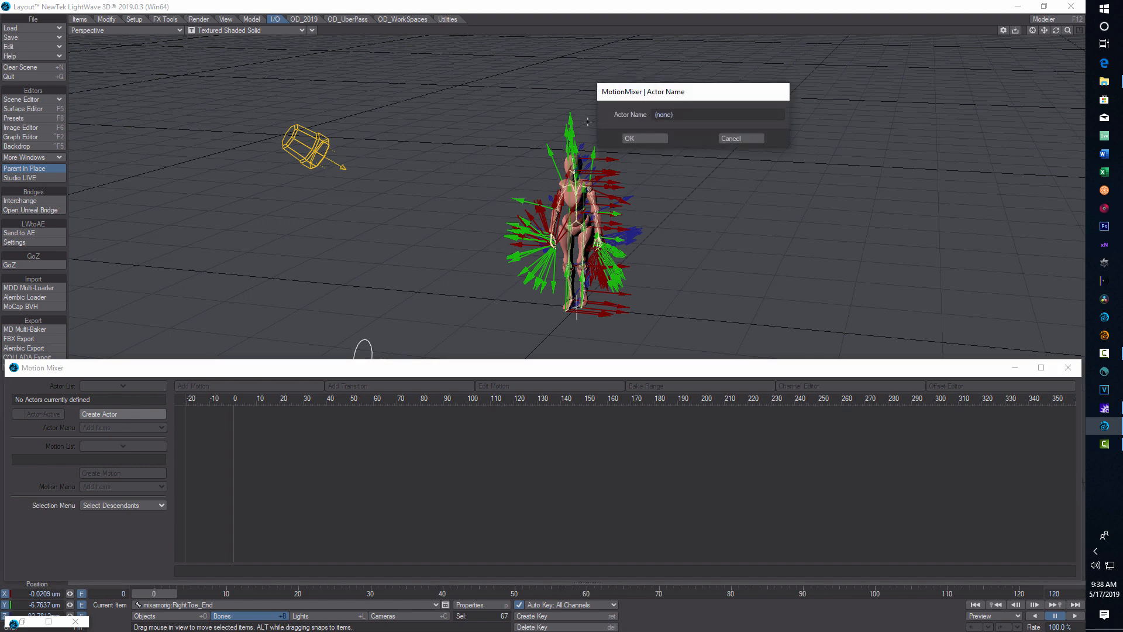
{"action": "left_click_drag", "start_coordinate": [696, 116], "coordinate": [620, 118]}
{"action": "type", "text": "Mix"}
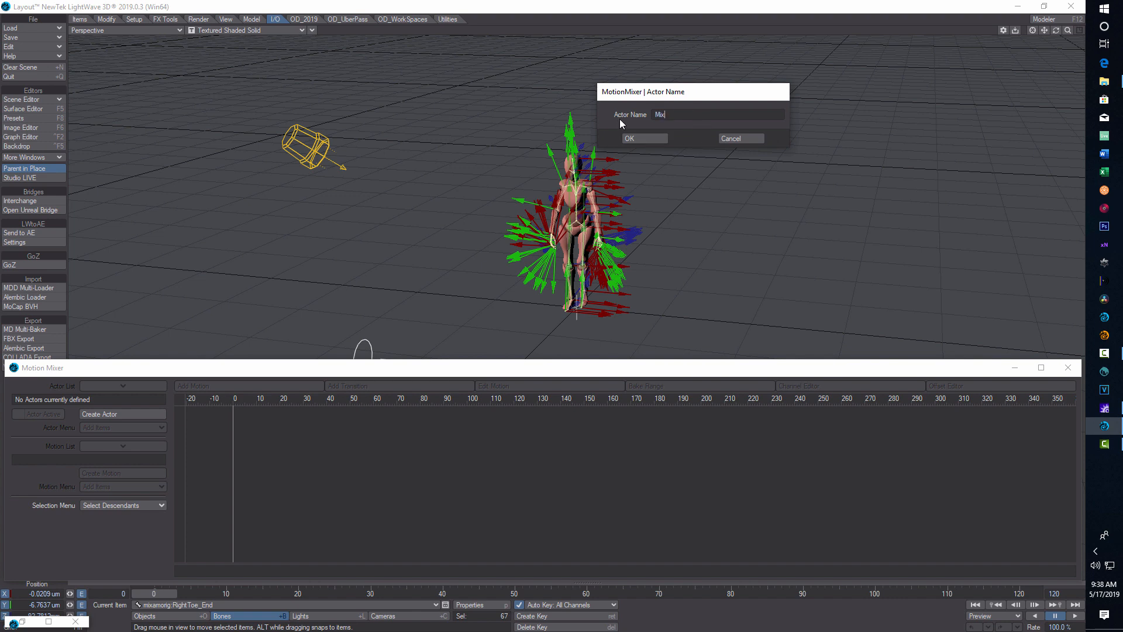
{"action": "type", "text": "amo1"}
{"action": "left_click", "coordinate": [646, 139]}
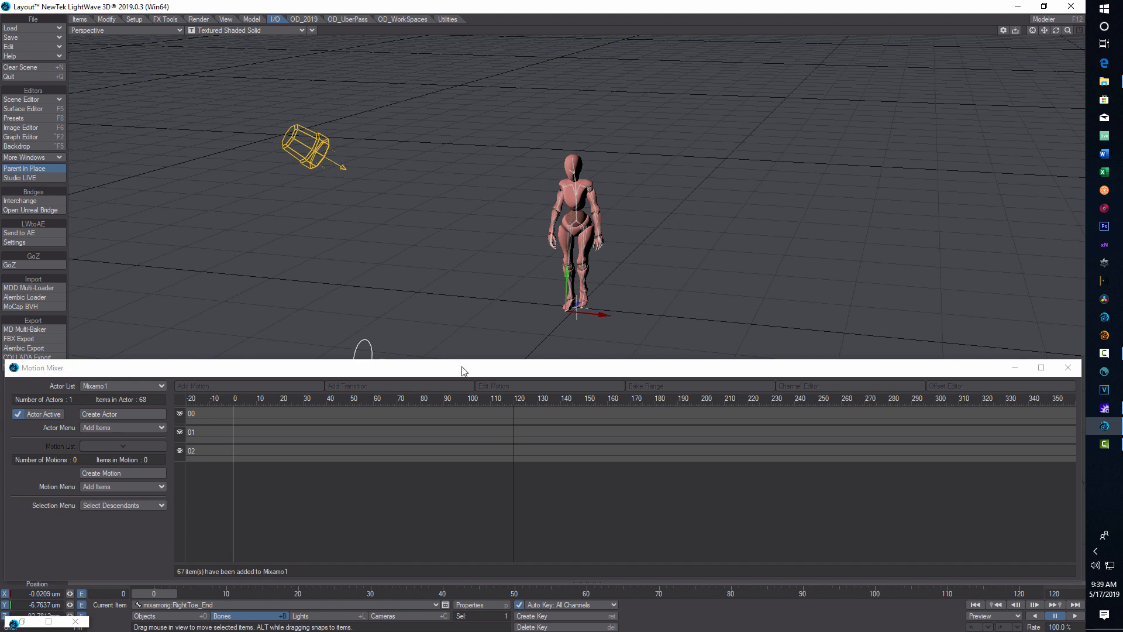
- Reposition Motion Mixer clear of the character and play the walk animation from the first frame
{"action": "left_click_drag", "start_coordinate": [461, 372], "coordinate": [514, 366]}
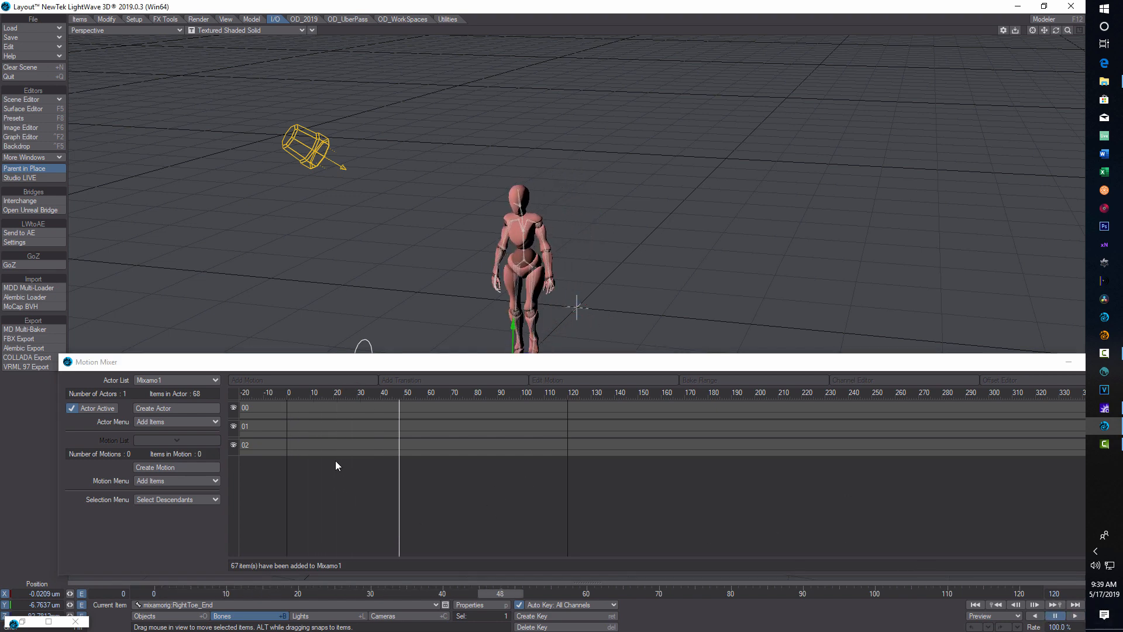
{"action": "left_click", "coordinate": [981, 605]}
{"action": "left_click", "coordinate": [1076, 616]}
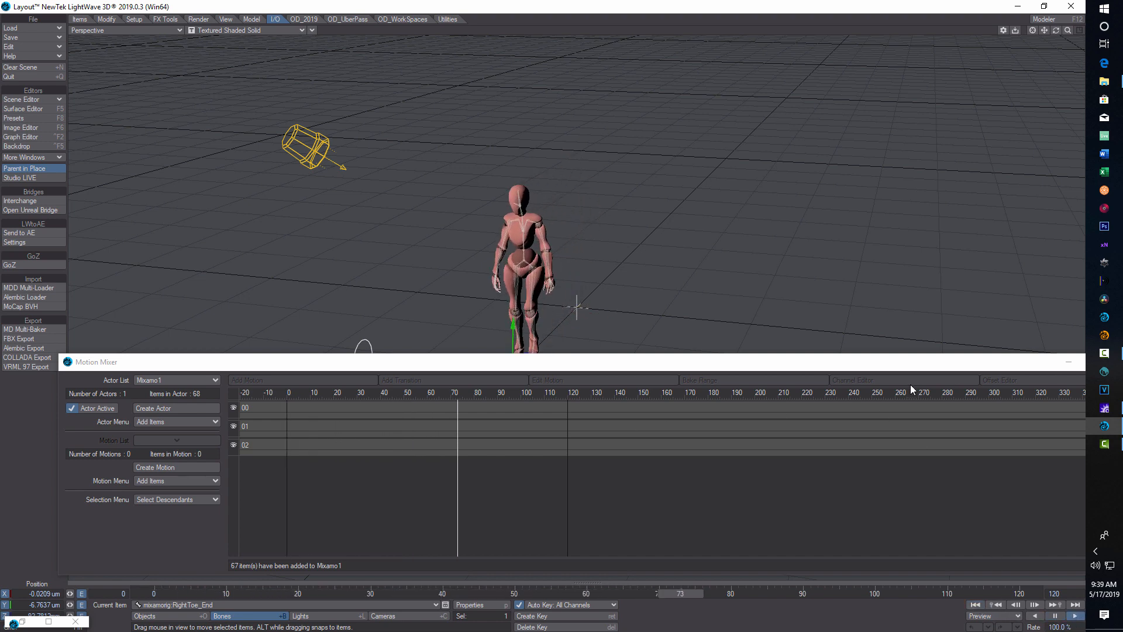
{"action": "left_click", "coordinate": [1057, 617]}
{"action": "left_click_drag", "start_coordinate": [813, 367], "coordinate": [715, 339]}
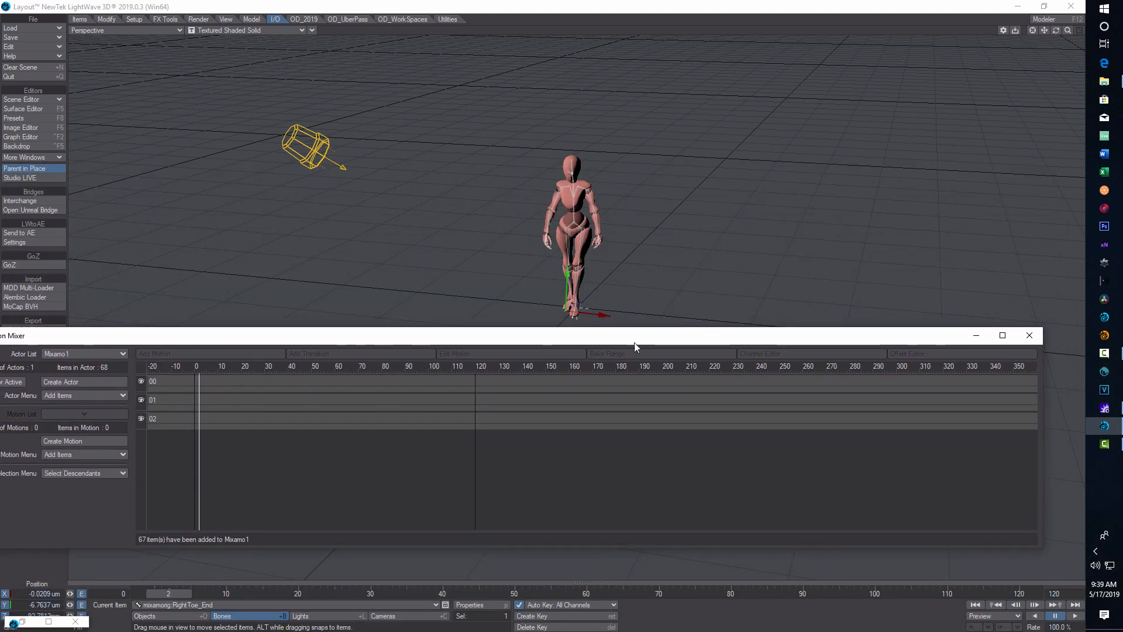
- Scrub to frame 31 and set the scene's end frame to 31
{"action": "left_click_drag", "start_coordinate": [169, 595], "coordinate": [377, 594]}
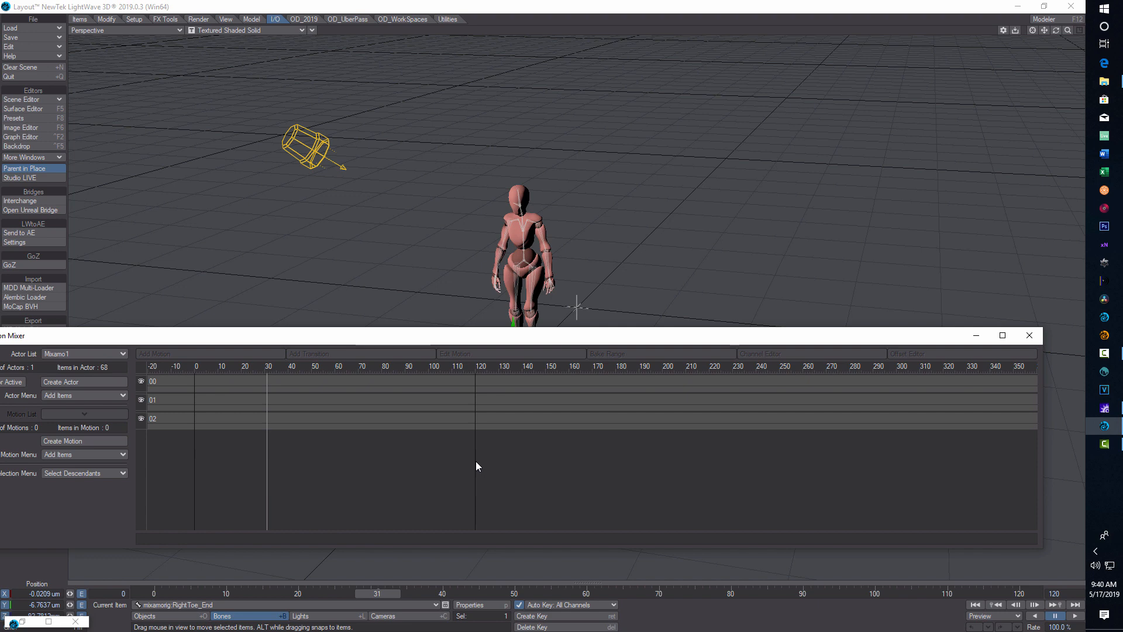
{"action": "left_click_drag", "start_coordinate": [476, 461], "coordinate": [266, 462]}
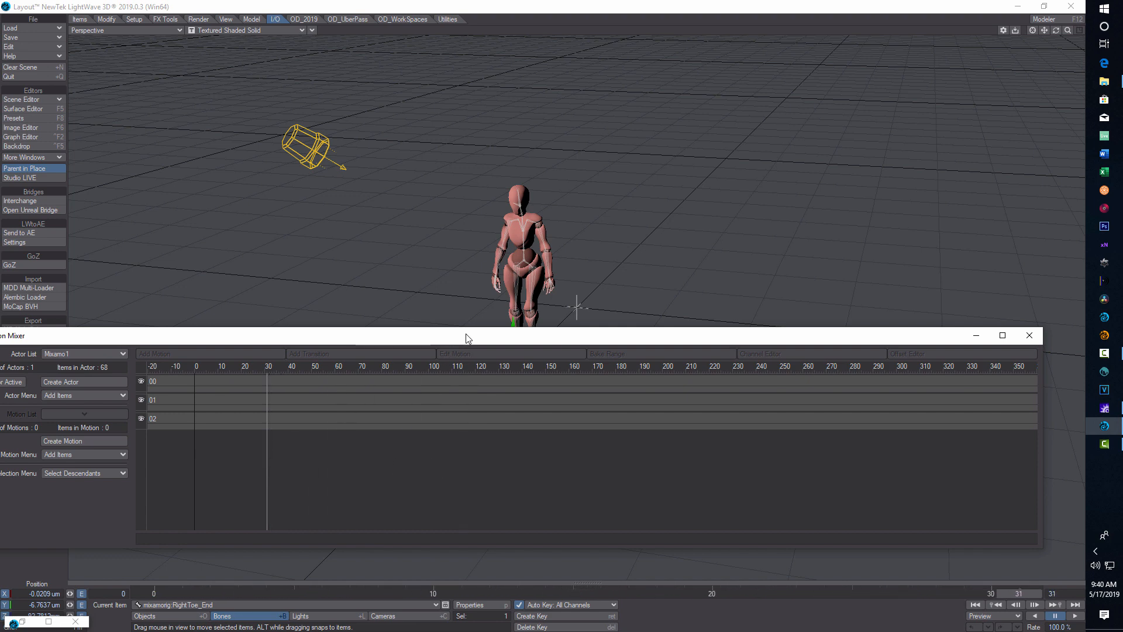
{"action": "left_click_drag", "start_coordinate": [471, 343], "coordinate": [638, 380]}
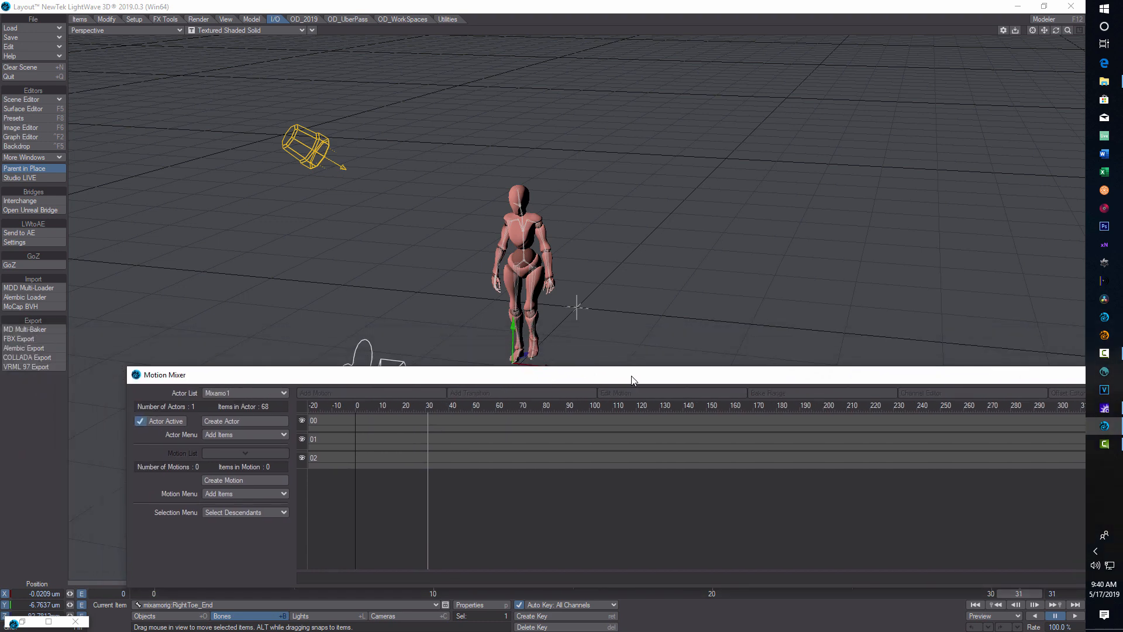
- Create a motion named Walk7 from the actor items, covering frames 0 to 31 with channels cleared
{"action": "left_click", "coordinate": [245, 481]}
{"action": "left_click", "coordinate": [683, 114]}
{"action": "type", "text": "Walk"}
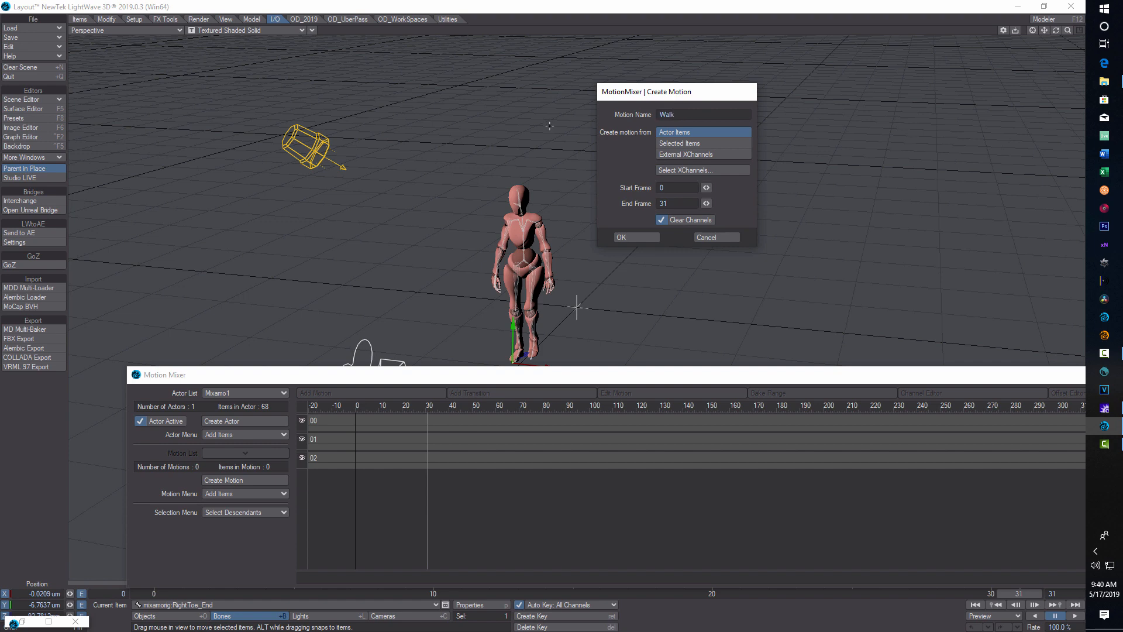
{"action": "type", "text": "7"}
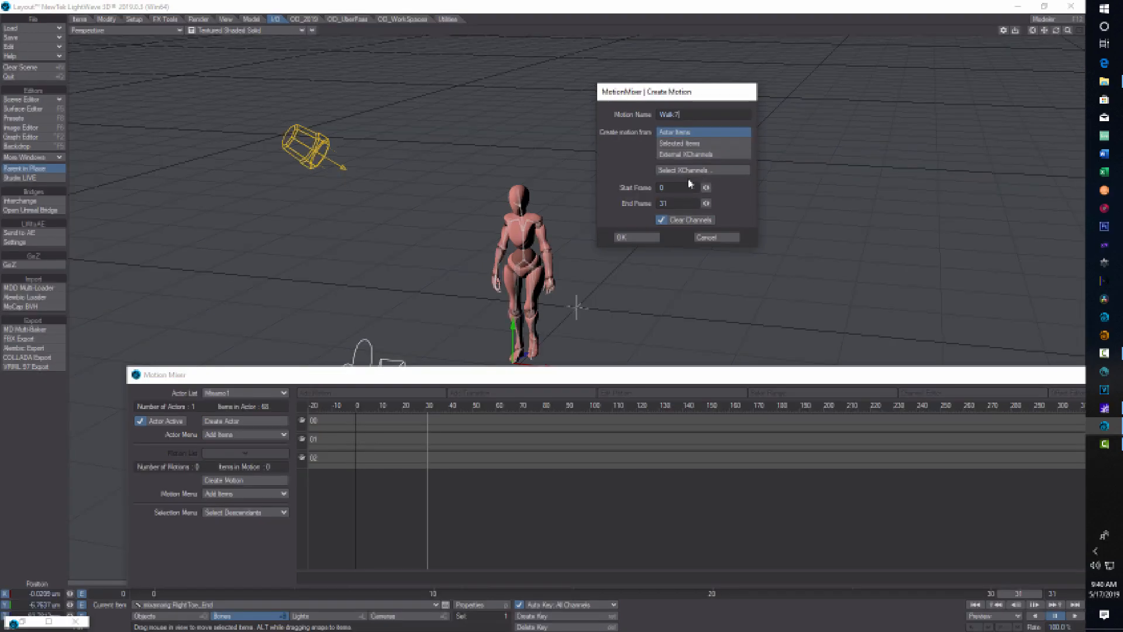
{"action": "left_click", "coordinate": [637, 238]}
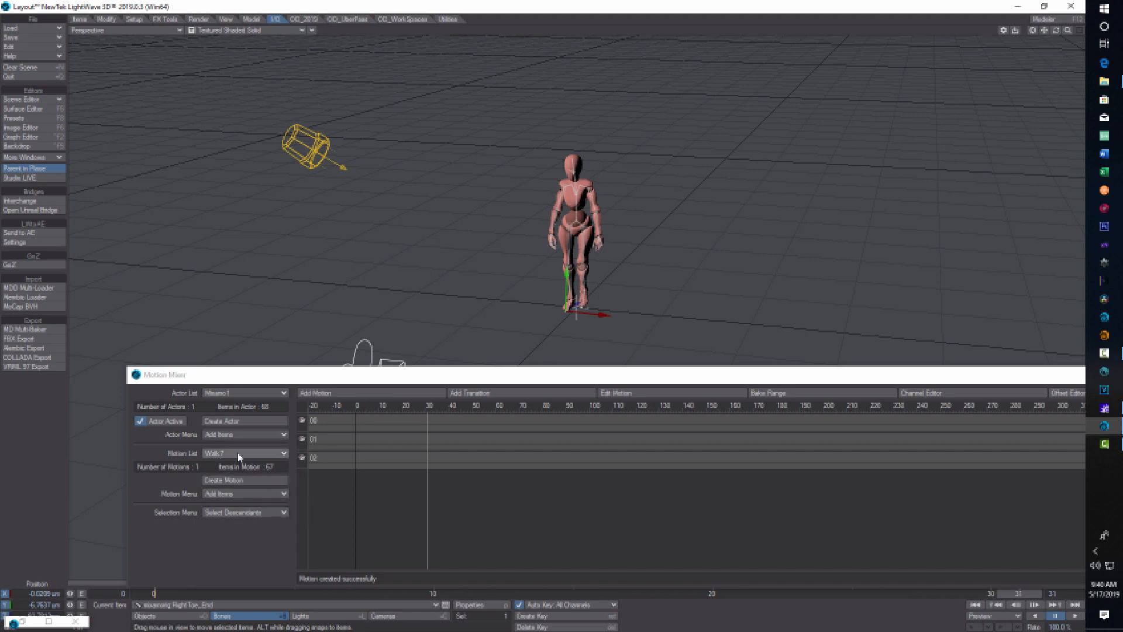
- Add the Walk7 motion to track 00 at frame 0 and play it with Motion Mixer moved clear of the character
{"action": "left_click", "coordinate": [357, 398]}
{"action": "left_click", "coordinate": [357, 426]}
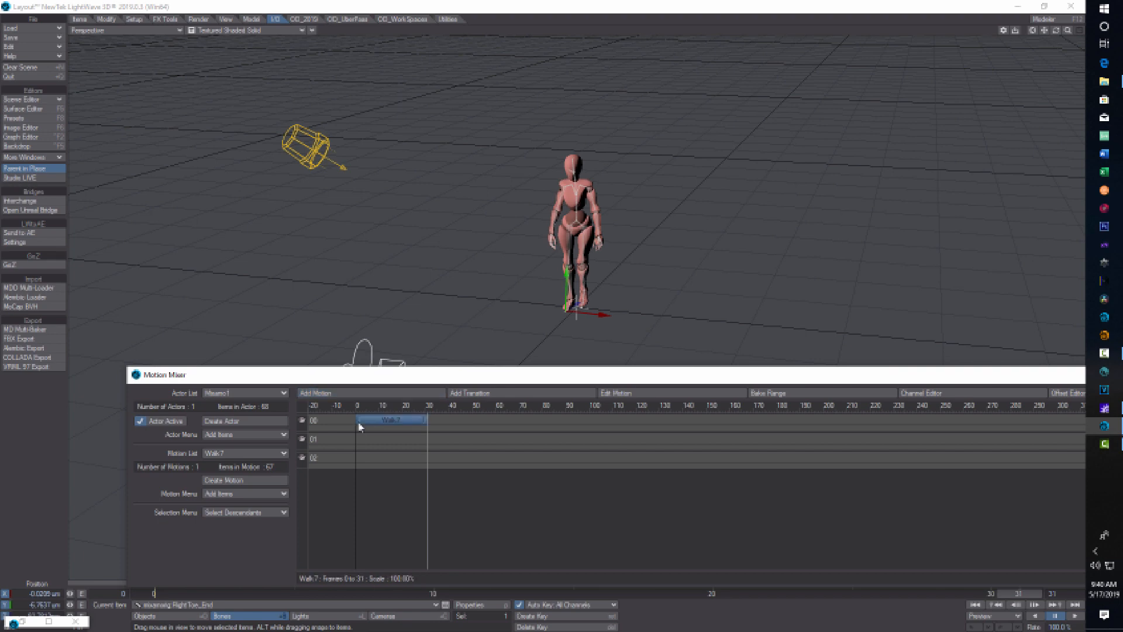
{"action": "left_click_drag", "start_coordinate": [513, 380], "coordinate": [334, 444]}
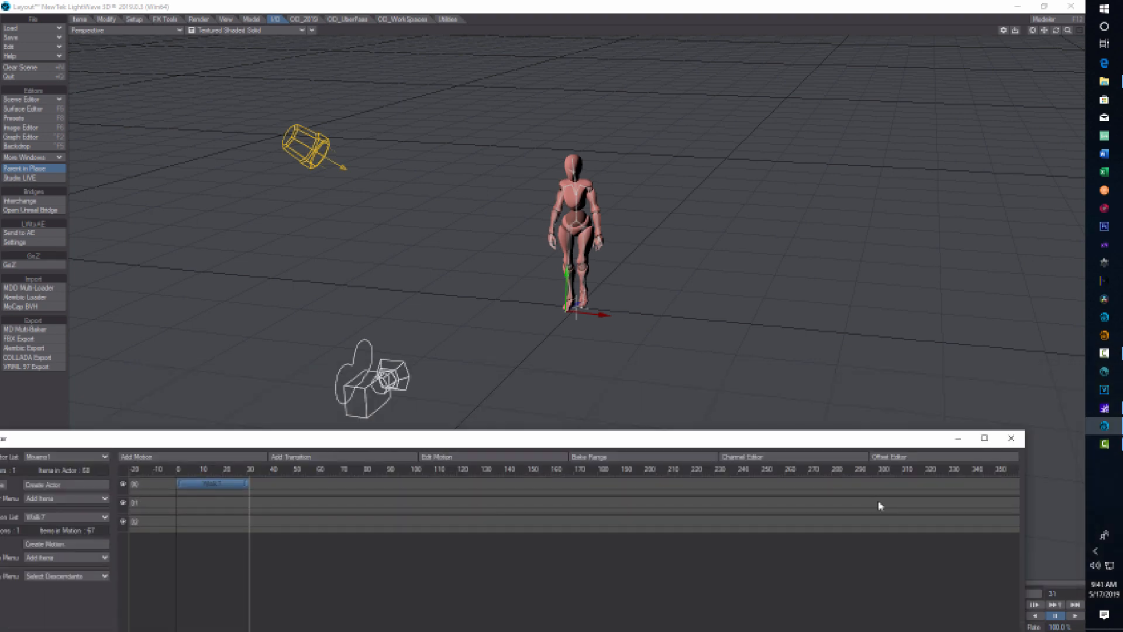
{"action": "left_click_drag", "start_coordinate": [889, 439], "coordinate": [793, 449]}
{"action": "left_click", "coordinate": [1076, 617]}
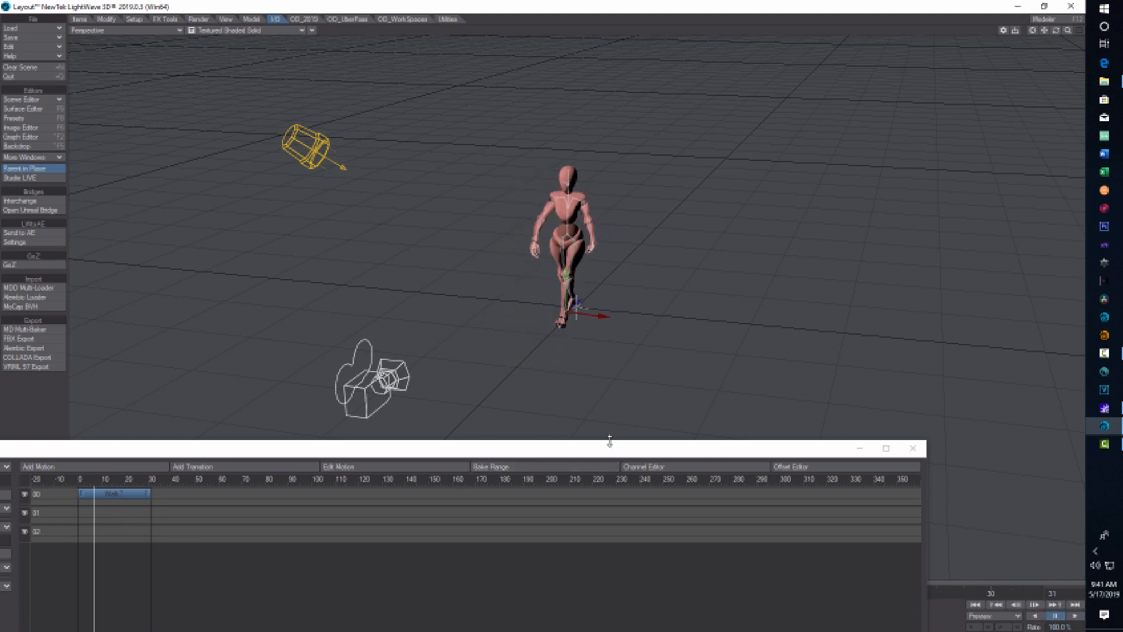
{"action": "left_click_drag", "start_coordinate": [609, 451], "coordinate": [876, 426]}
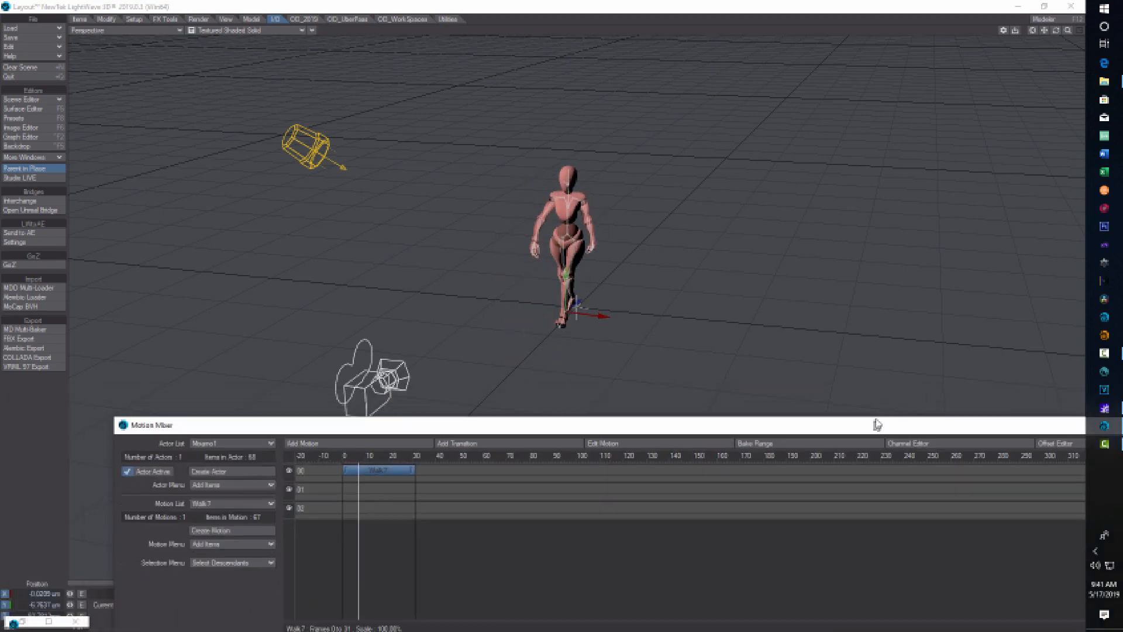
- Save the Walk7 motion in the Downloads folder as an .hmot file named WalkDistance_Short
{"action": "left_click", "coordinate": [396, 472]}
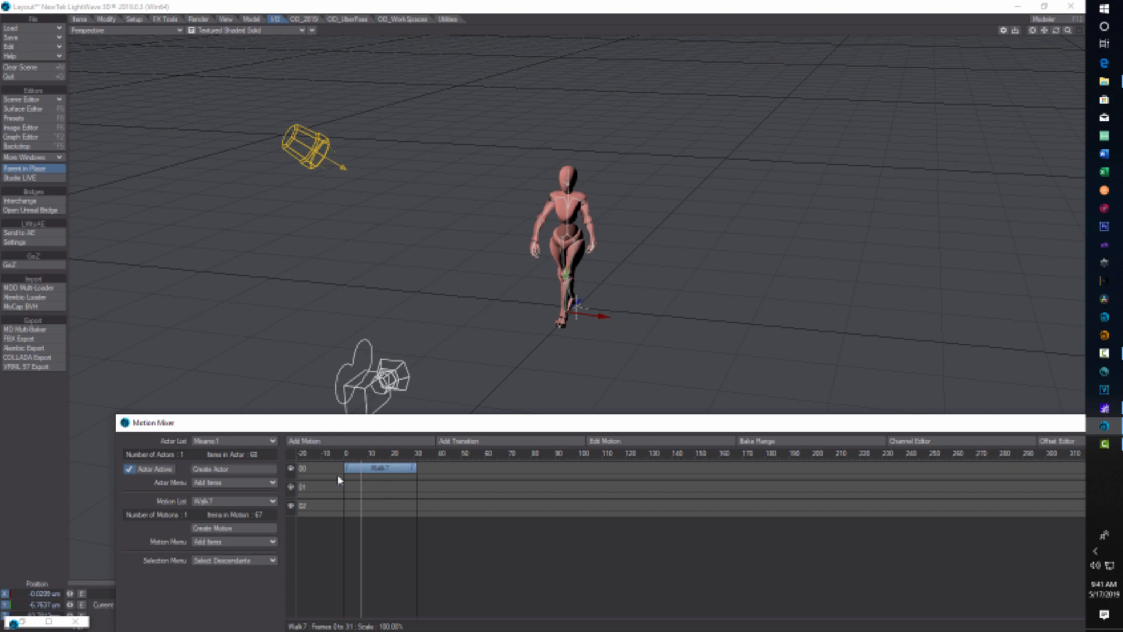
{"action": "left_click", "coordinate": [272, 542]}
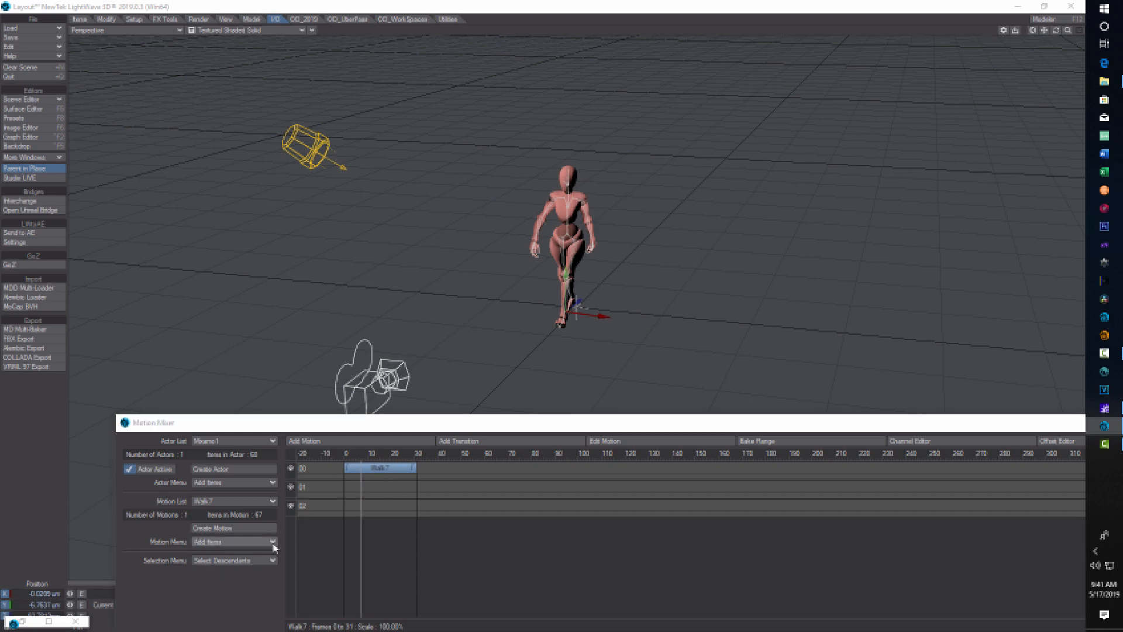
{"action": "left_click", "coordinate": [273, 568]}
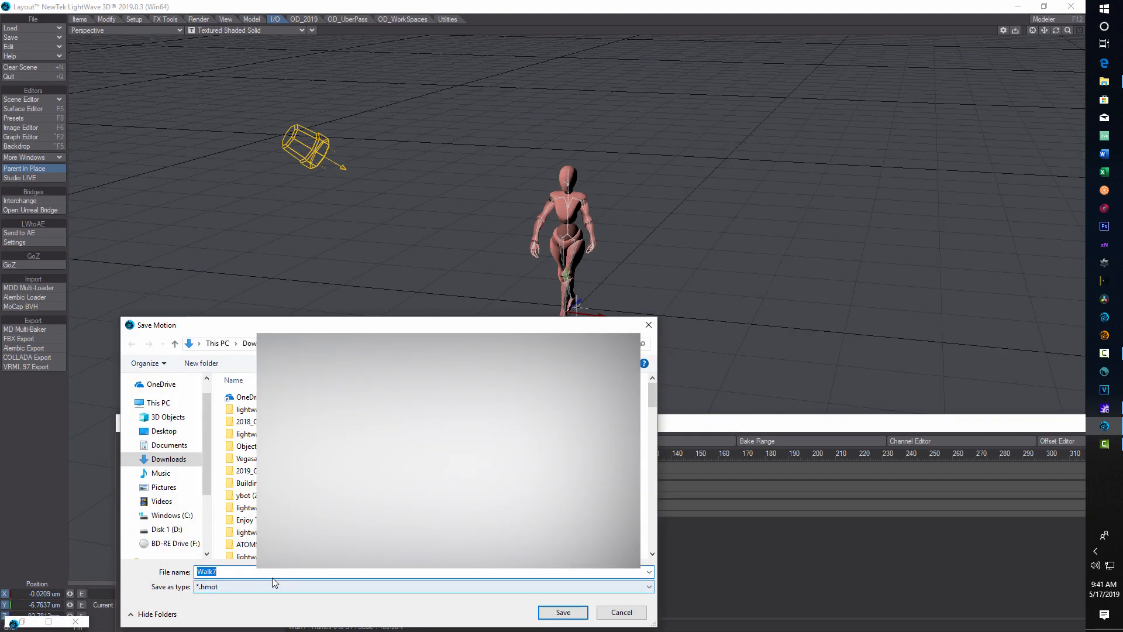
{"action": "left_click", "coordinate": [272, 574]}
{"action": "key", "text": "BackSpace"}
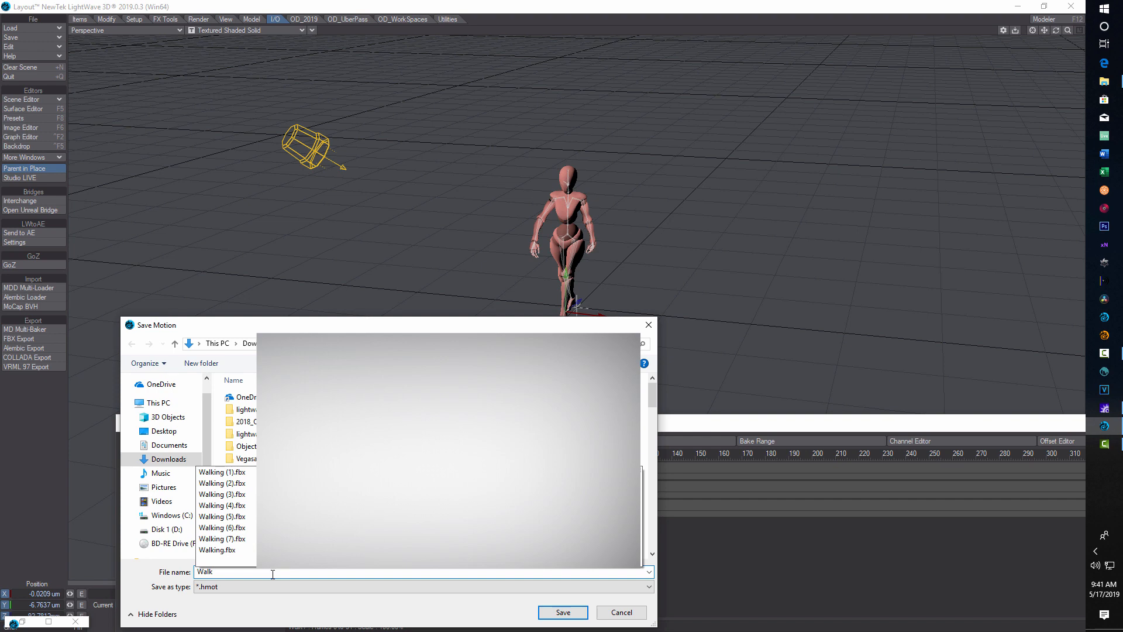
{"action": "type", "text": "Distance_SH"}
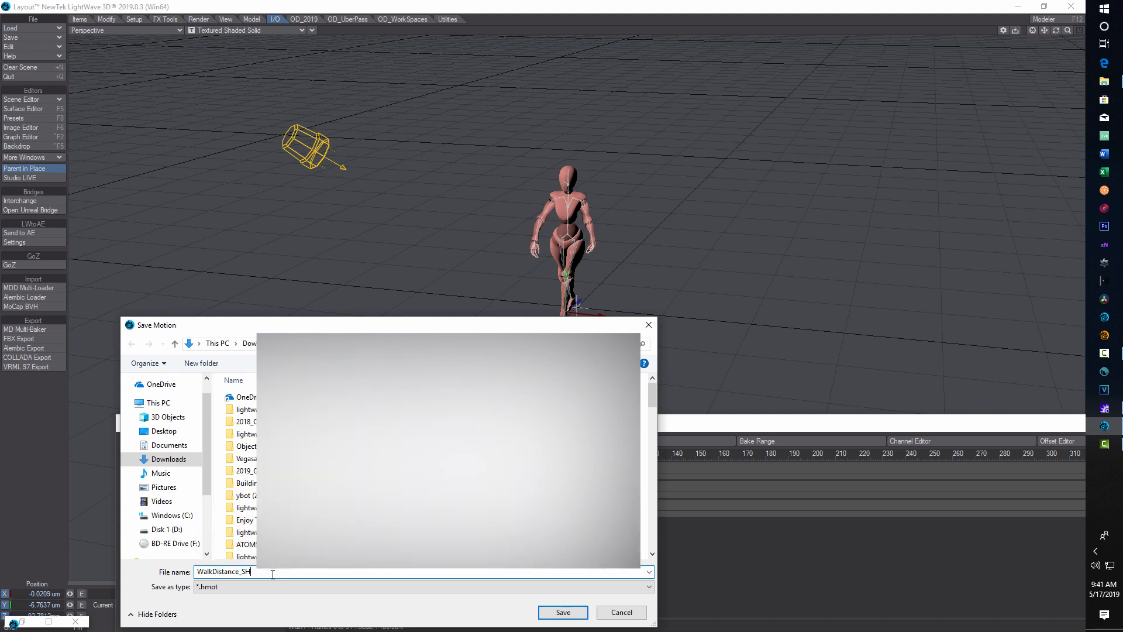
{"action": "type", "text": "hort"}
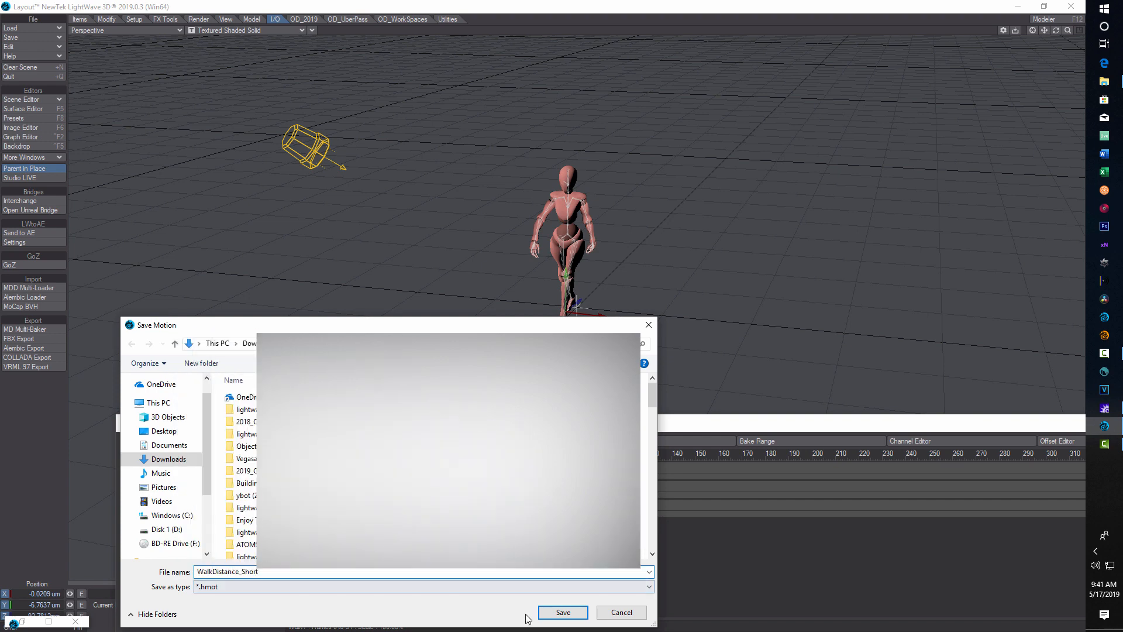
{"action": "left_click", "coordinate": [563, 612]}
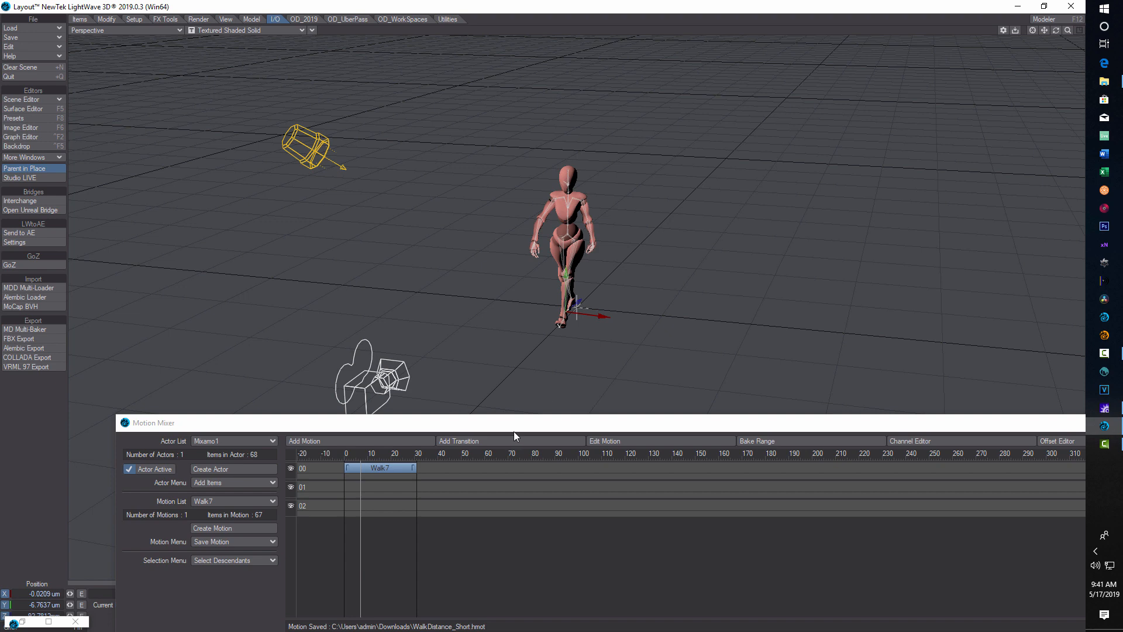
- Add a post behavior to the Walk7 clip, set it to Offset Repeat, and extend it to a length of 92 frames
{"action": "right_click", "coordinate": [401, 468]}
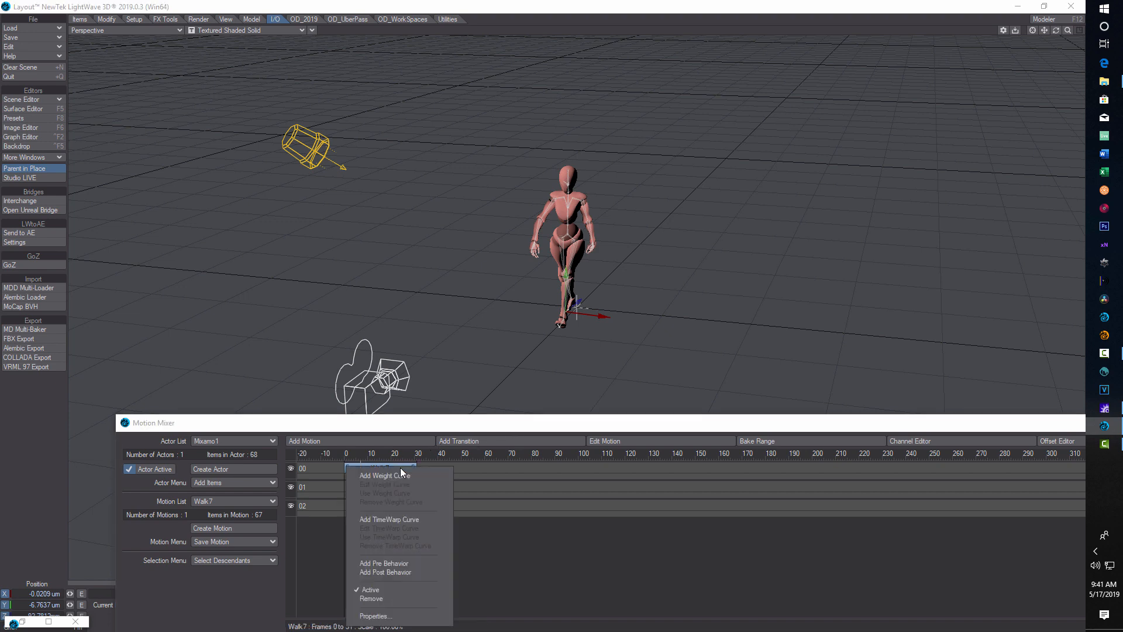
{"action": "left_click", "coordinate": [416, 572]}
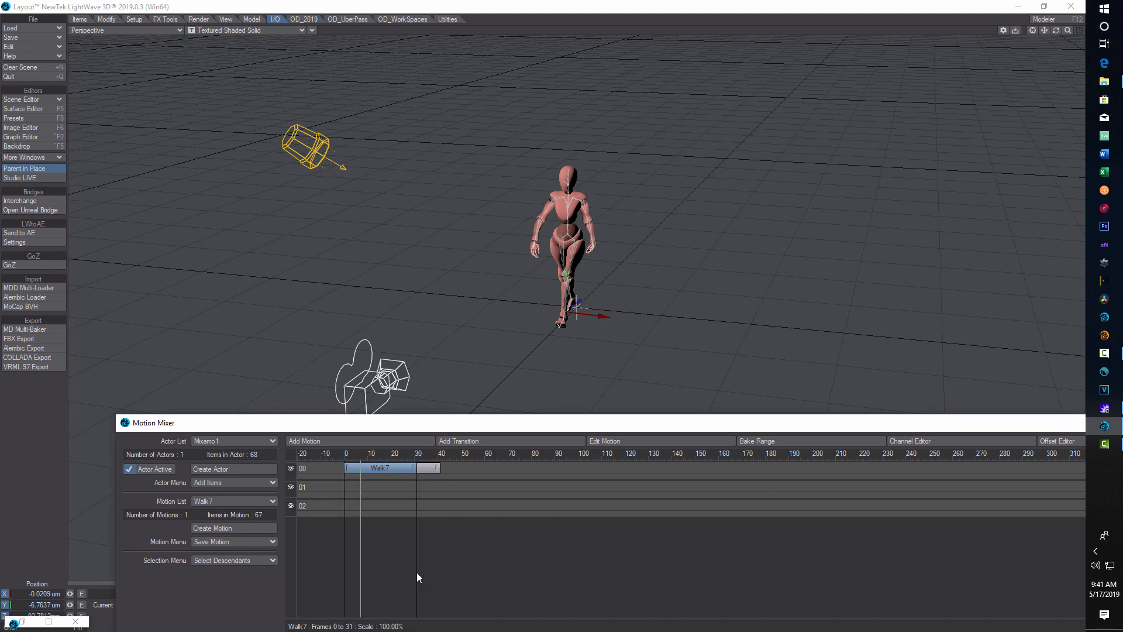
{"action": "left_click", "coordinate": [432, 468]}
{"action": "right_click", "coordinate": [429, 468]}
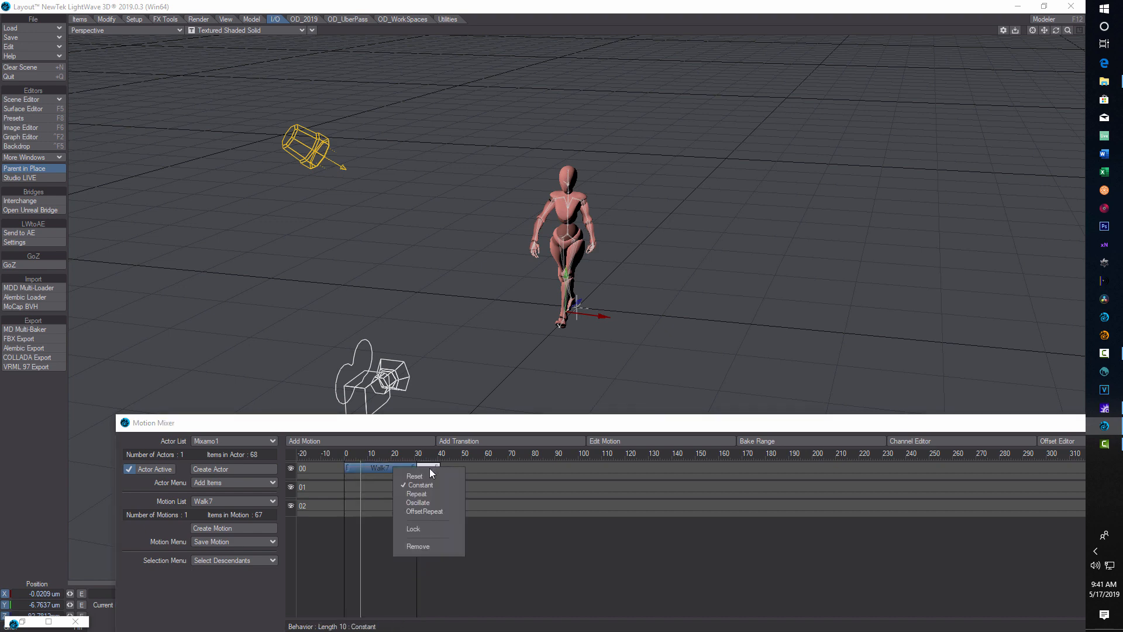
{"action": "left_click", "coordinate": [433, 511]}
{"action": "left_click_drag", "start_coordinate": [435, 466], "coordinate": [627, 469]}
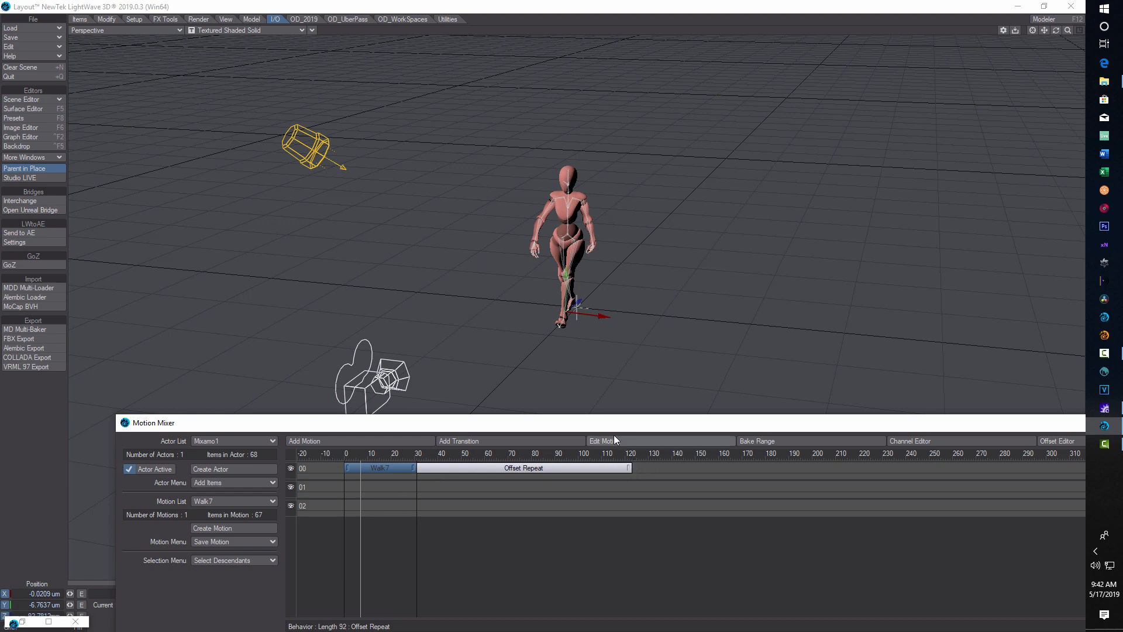
- Extend the scene's end frame to 123 at the end of the Offset Repeat and play the extended walk
{"action": "left_click_drag", "start_coordinate": [617, 421], "coordinate": [497, 366]}
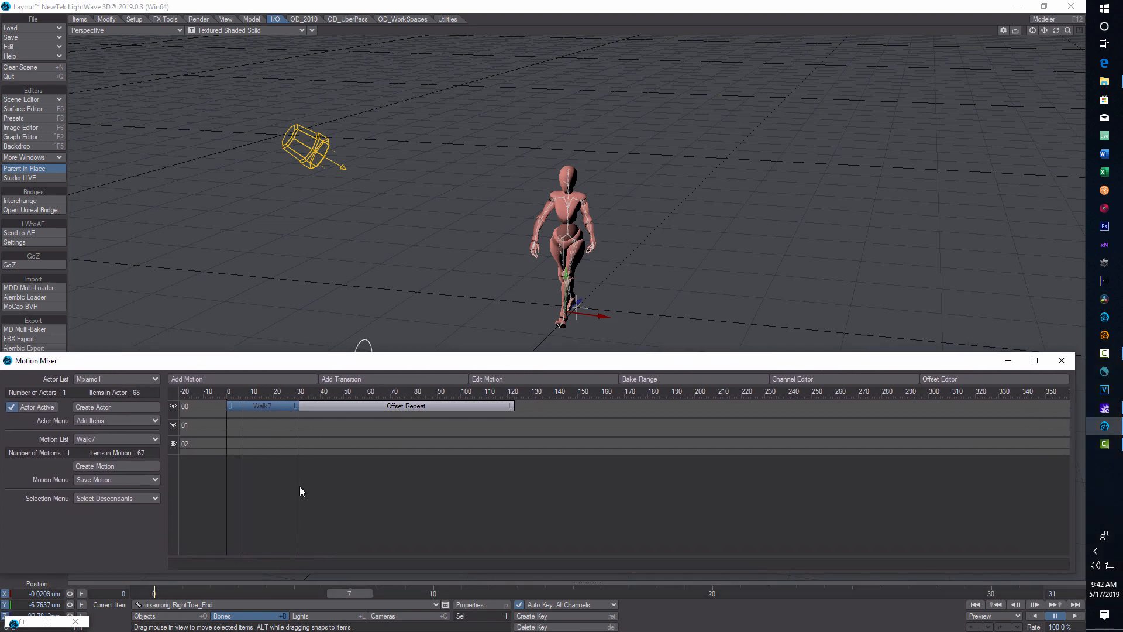
{"action": "left_click_drag", "start_coordinate": [300, 487], "coordinate": [515, 485]}
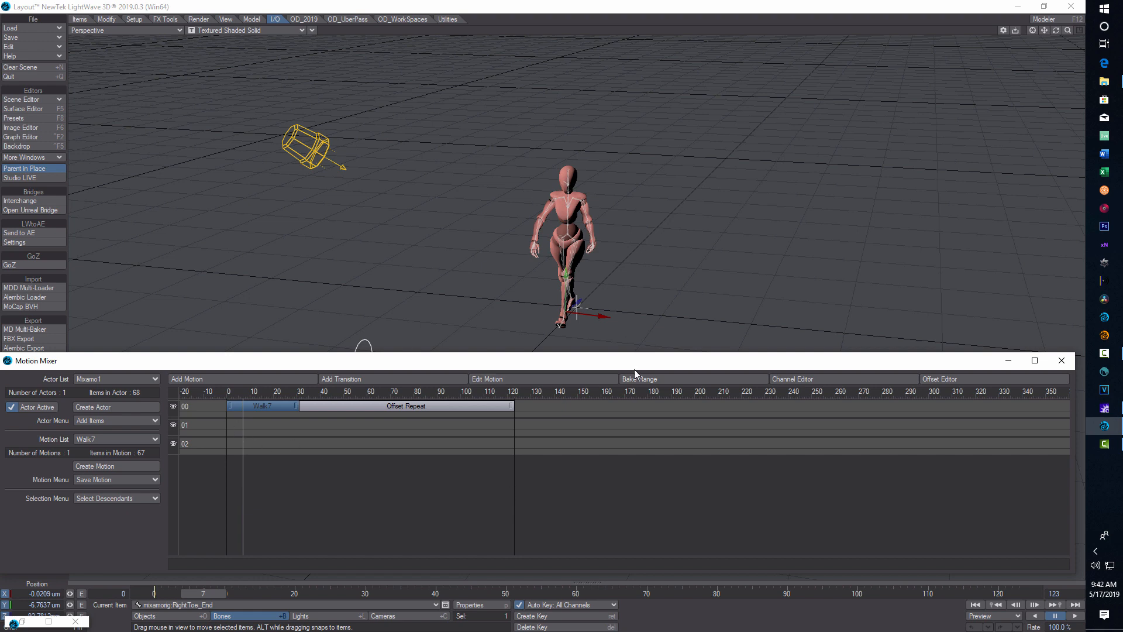
{"action": "left_click_drag", "start_coordinate": [634, 367], "coordinate": [513, 529]}
{"action": "left_click", "coordinate": [1075, 616]}
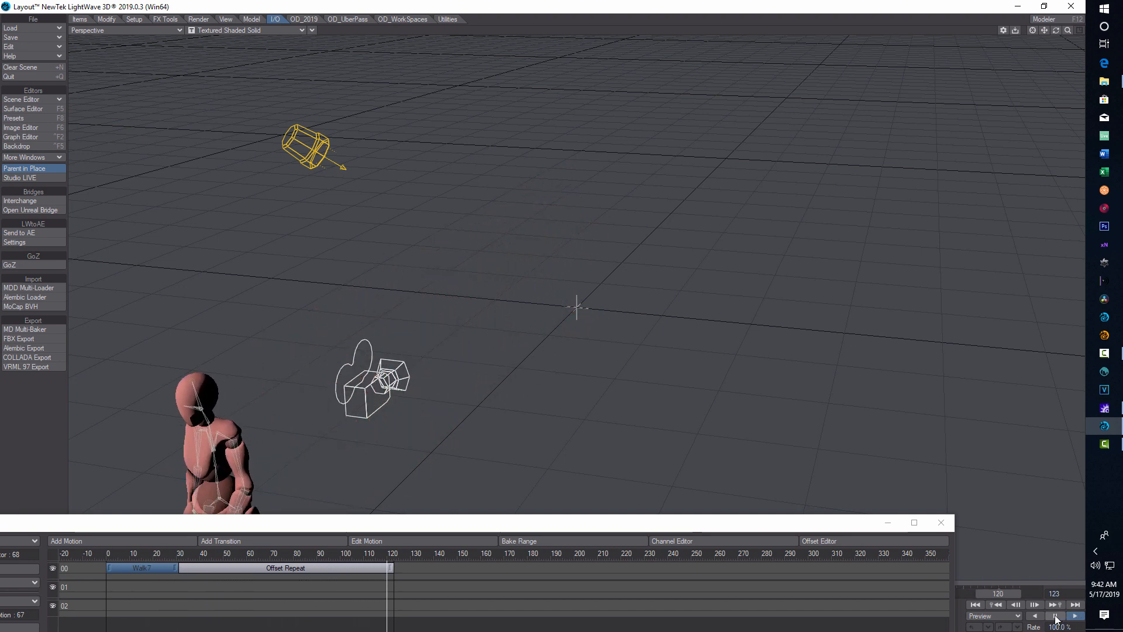
{"action": "left_click", "coordinate": [1057, 617]}
- Bake the range from frame 0 to 123 with frame step 1 into a new motion named LongWalkDistance
{"action": "left_click_drag", "start_coordinate": [819, 523], "coordinate": [819, 212]}
{"action": "left_click_drag", "start_coordinate": [320, 213], "coordinate": [680, 227]}
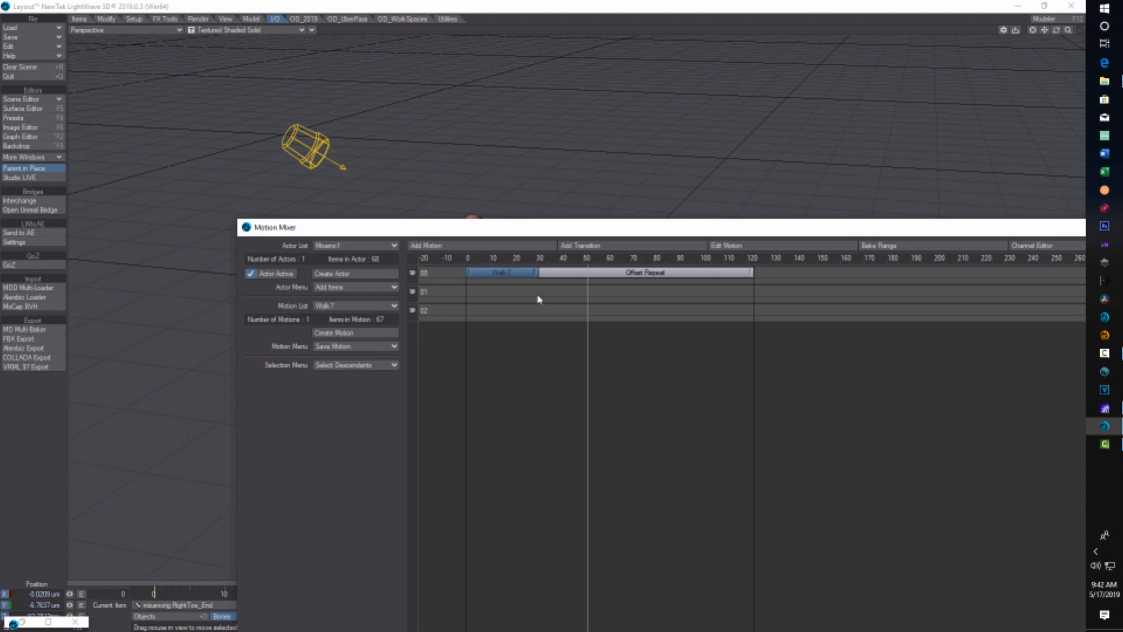
{"action": "left_click_drag", "start_coordinate": [765, 229], "coordinate": [619, 274]}
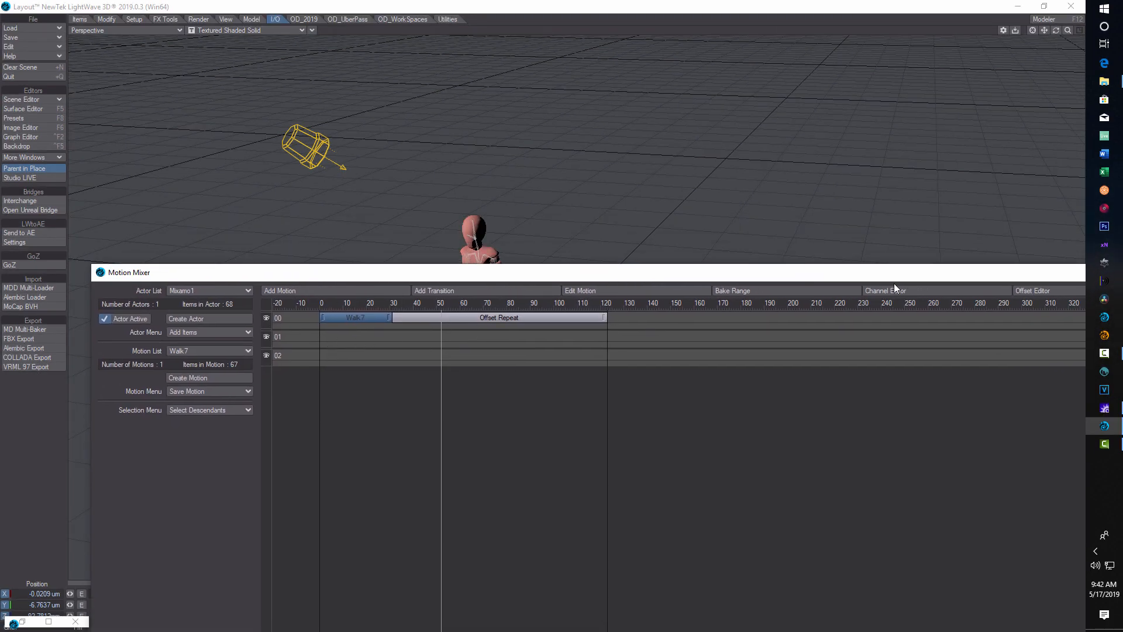
{"action": "left_click", "coordinate": [804, 293]}
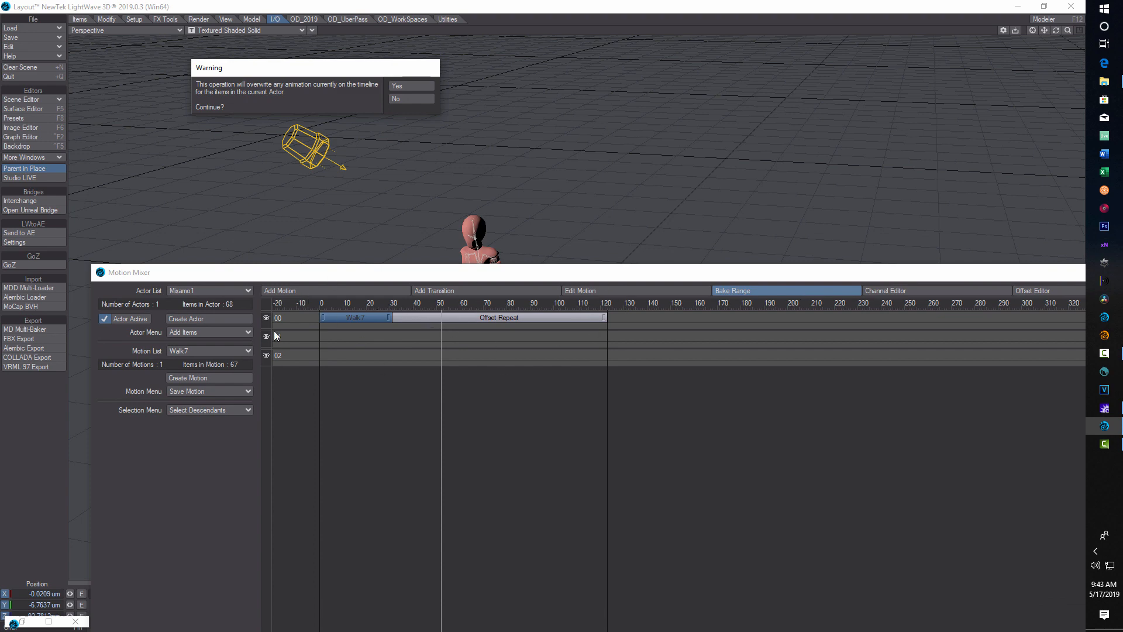
{"action": "left_click", "coordinate": [412, 88]}
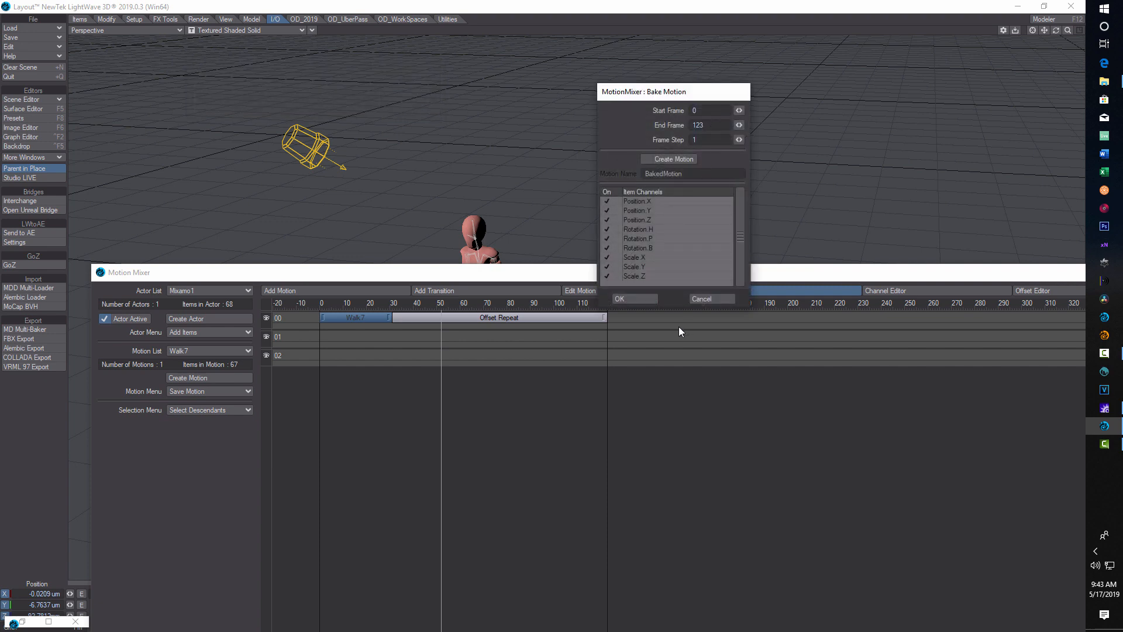
{"action": "left_click", "coordinate": [646, 158]}
{"action": "left_click_drag", "start_coordinate": [691, 174], "coordinate": [497, 191]}
{"action": "type", "text": "LongWalkDistance"}
{"action": "left_click", "coordinate": [628, 299]}
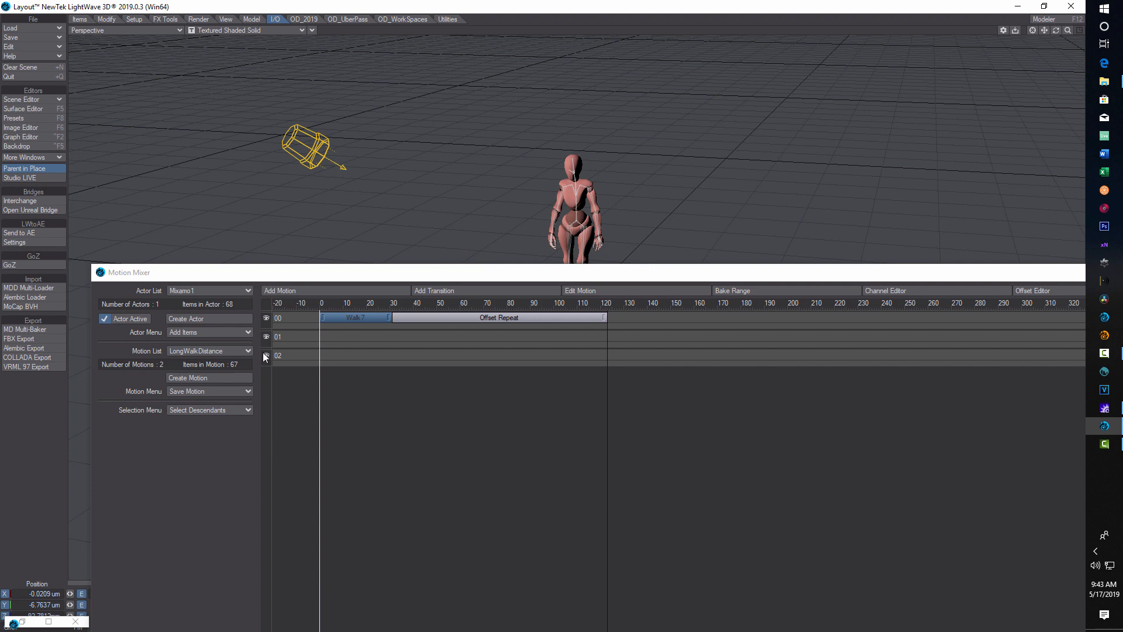
- Save the LongWalkDistance motion as an .hmot file in the HMOT2 folder on the Desktop
{"action": "left_click", "coordinate": [246, 351]}
{"action": "left_click", "coordinate": [245, 351]}
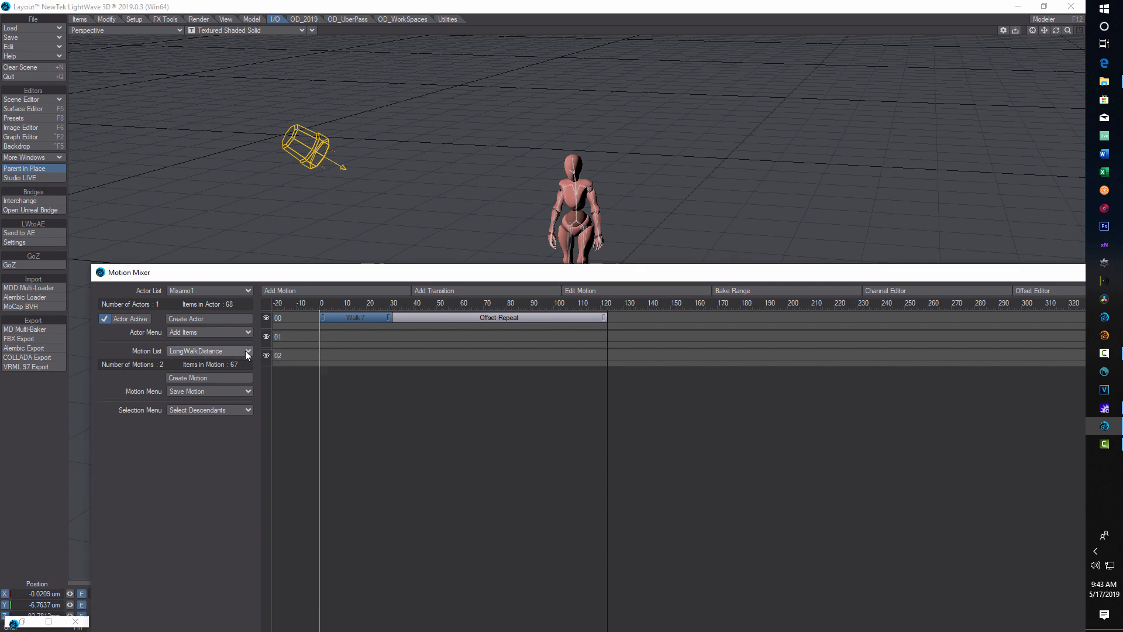
{"action": "left_click", "coordinate": [229, 390]}
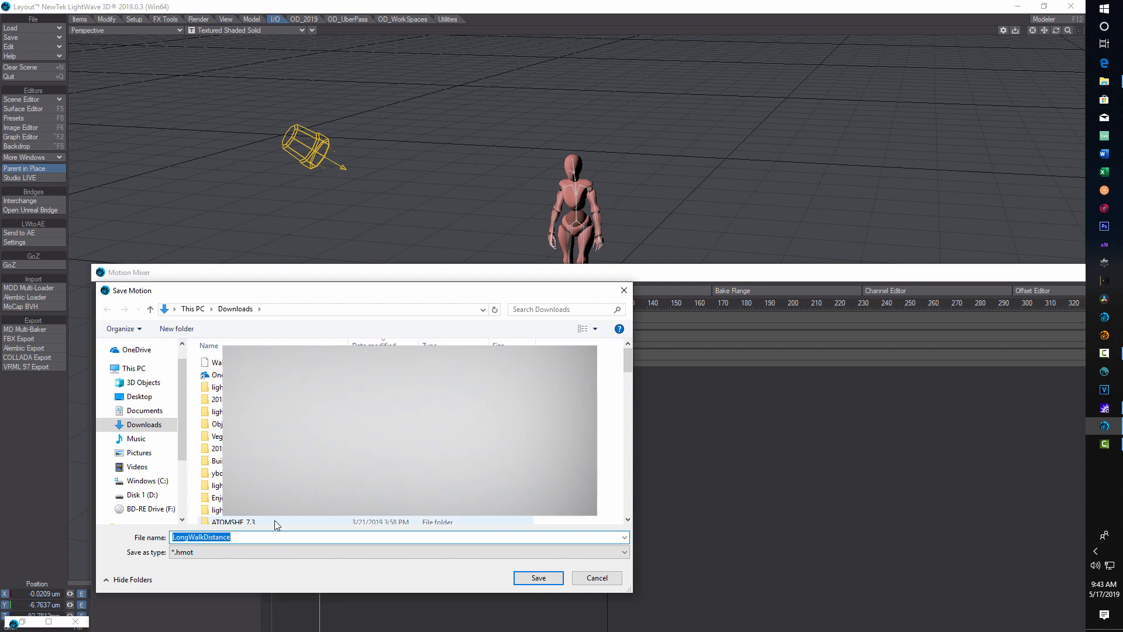
{"action": "left_click", "coordinate": [259, 538]}
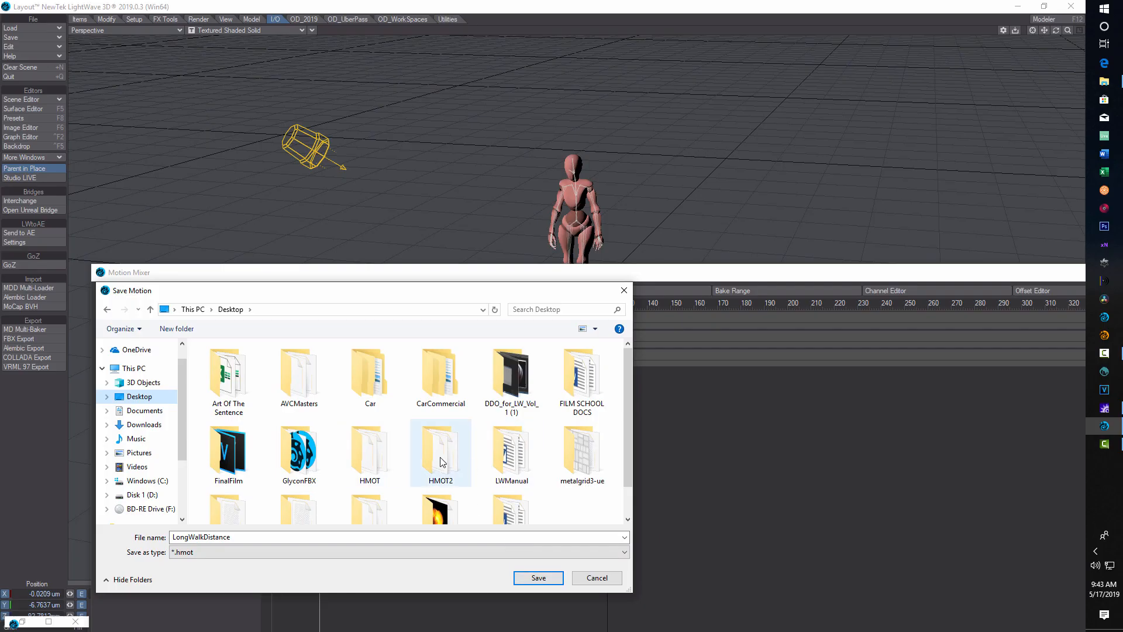
{"action": "double_click", "coordinate": [880, 631]}
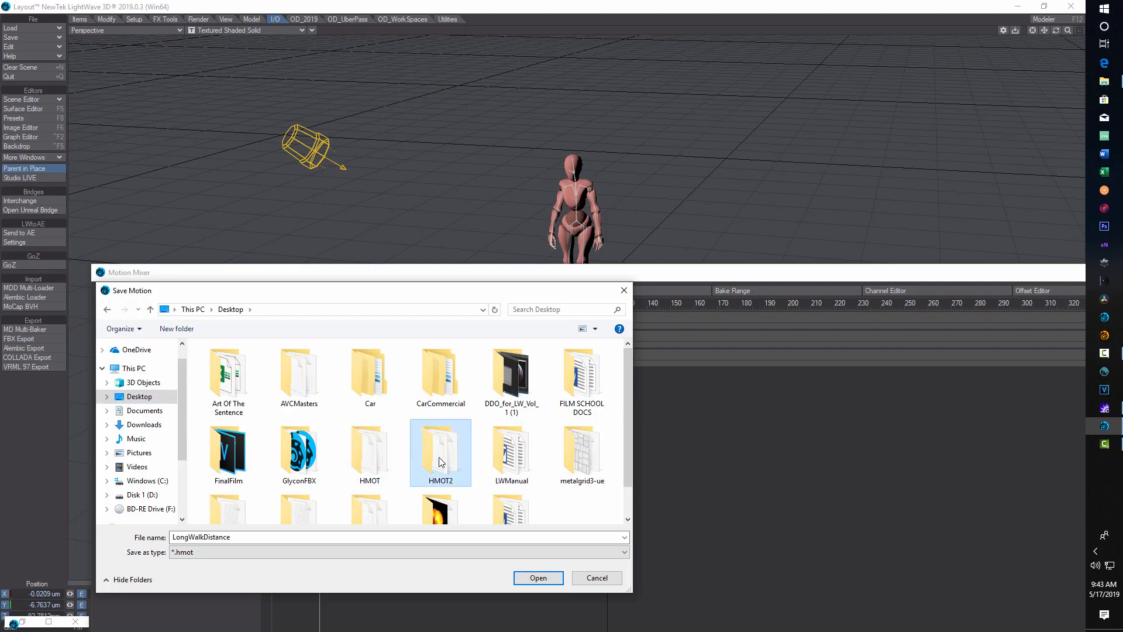
{"action": "left_click", "coordinate": [531, 577]}
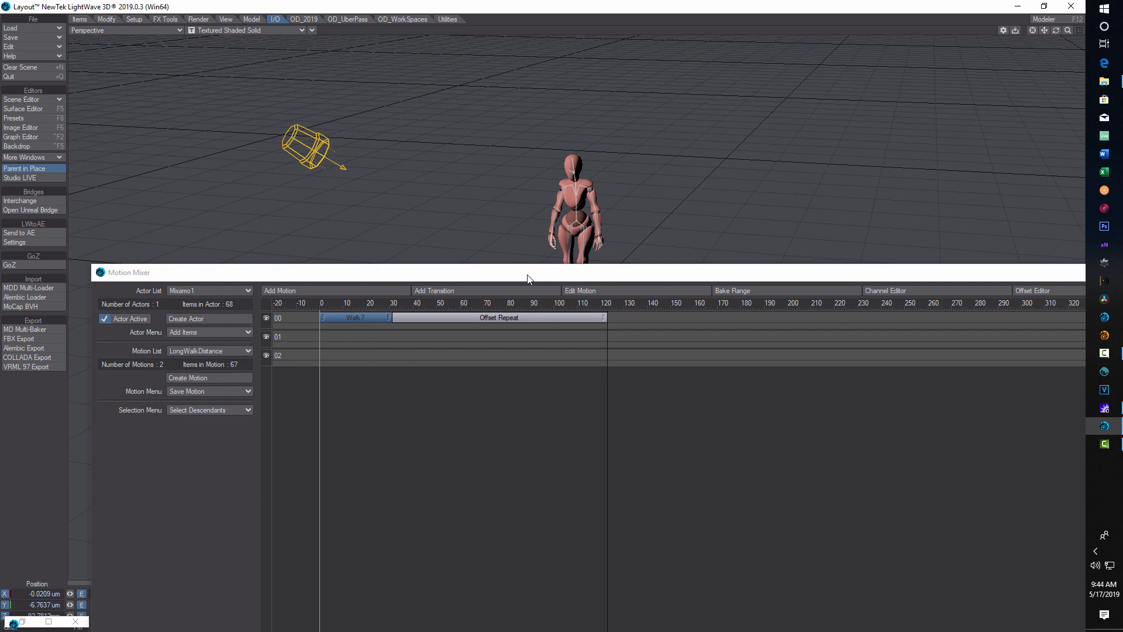
- Remove the Walk7 motion together with its Offset Repeat from track 00 and confirm the removal
{"action": "left_click_drag", "start_coordinate": [552, 273], "coordinate": [553, 347]}
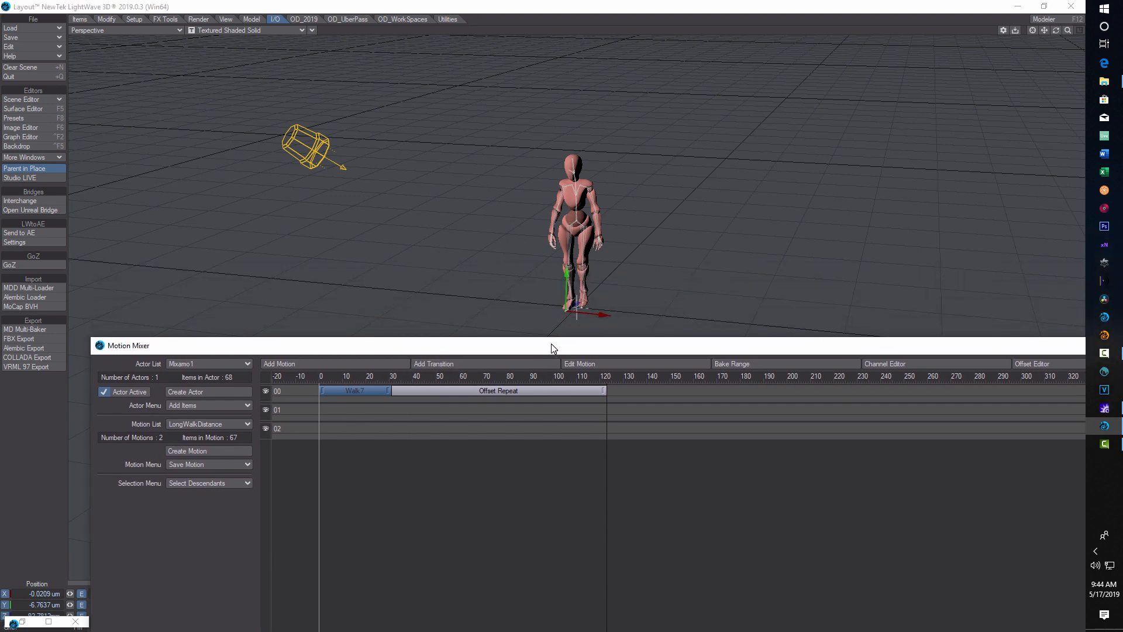
{"action": "left_click", "coordinate": [374, 391]}
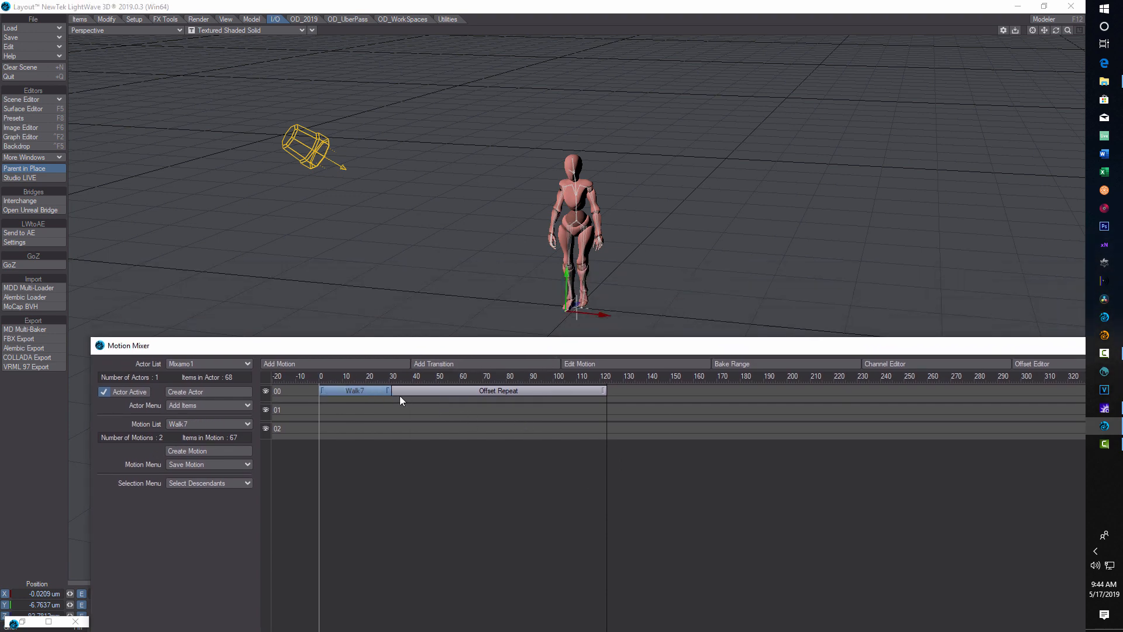
{"action": "left_click", "coordinate": [448, 389]}
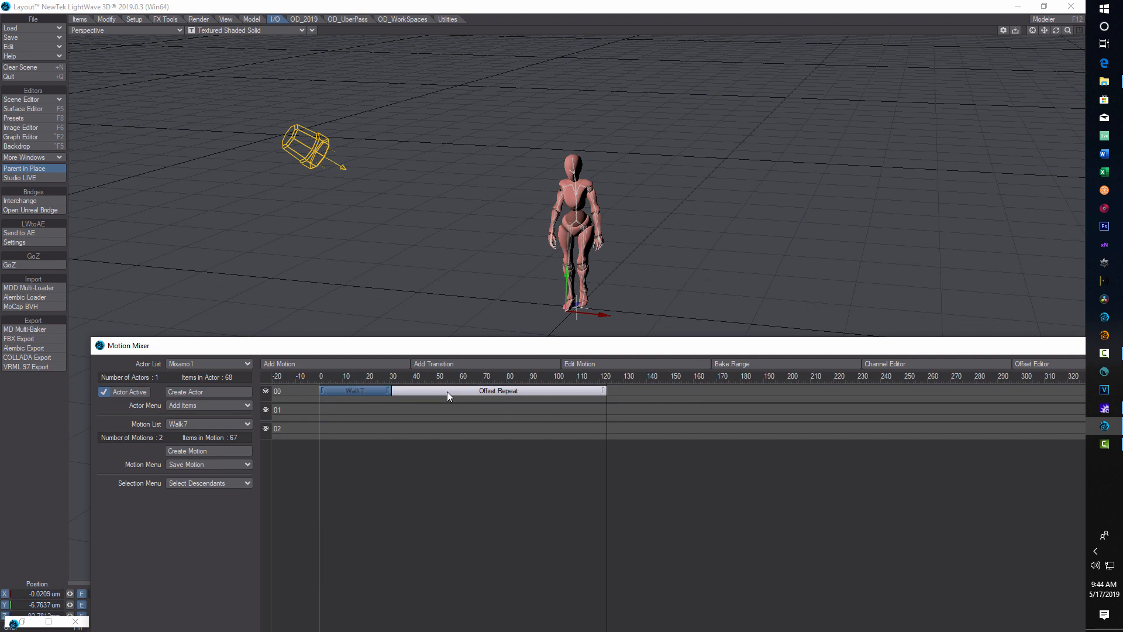
{"action": "right_click", "coordinate": [358, 389]}
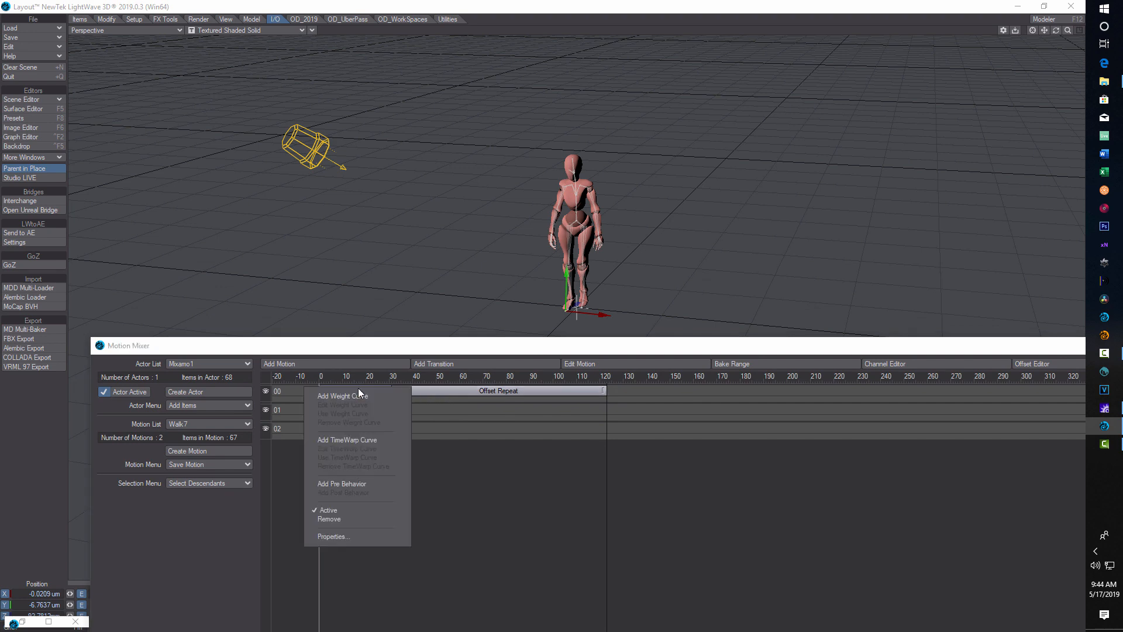
{"action": "left_click", "coordinate": [373, 522]}
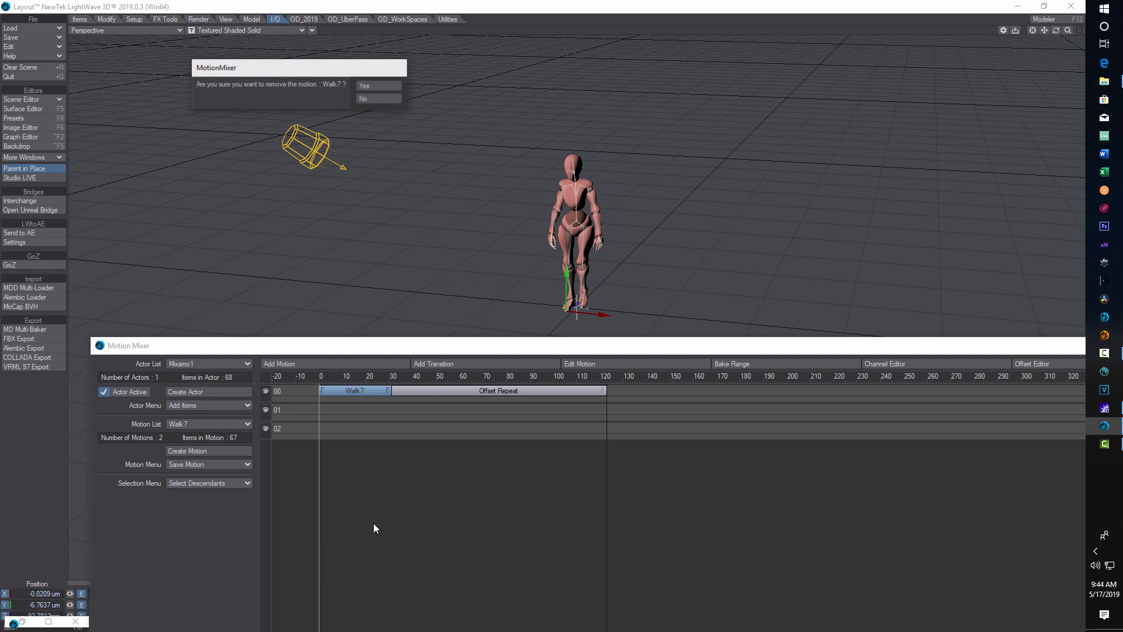
{"action": "left_click", "coordinate": [388, 89]}
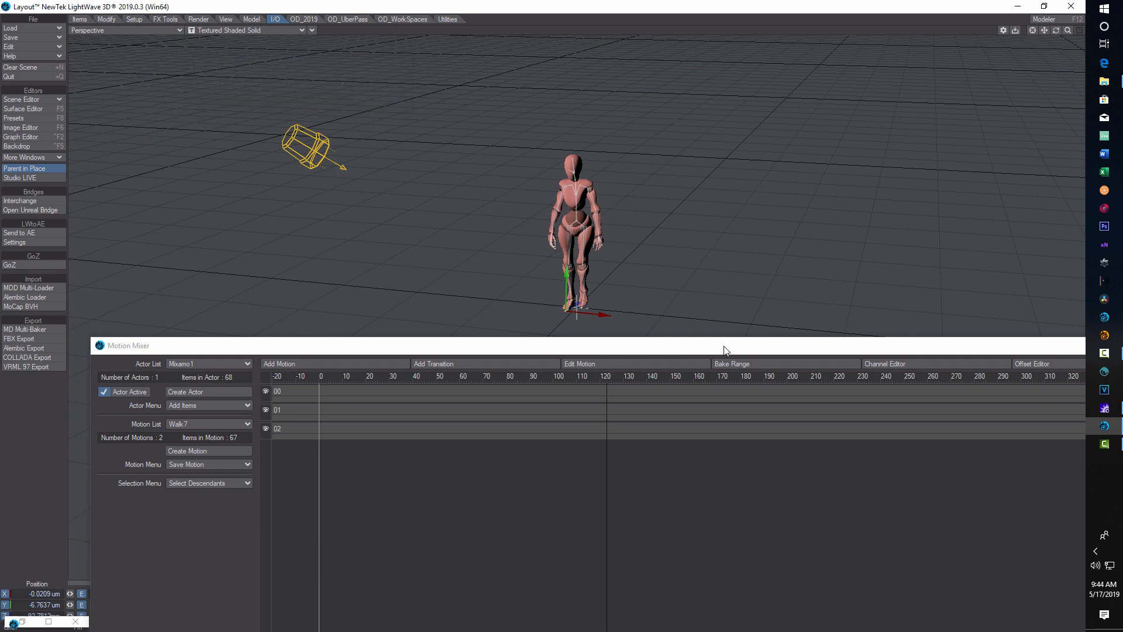
- Play the scene with the mixer tracks empty to check the character's movement, and stop playback
{"action": "left_click_drag", "start_coordinate": [724, 351], "coordinate": [570, 359]}
{"action": "left_click", "coordinate": [1076, 616]}
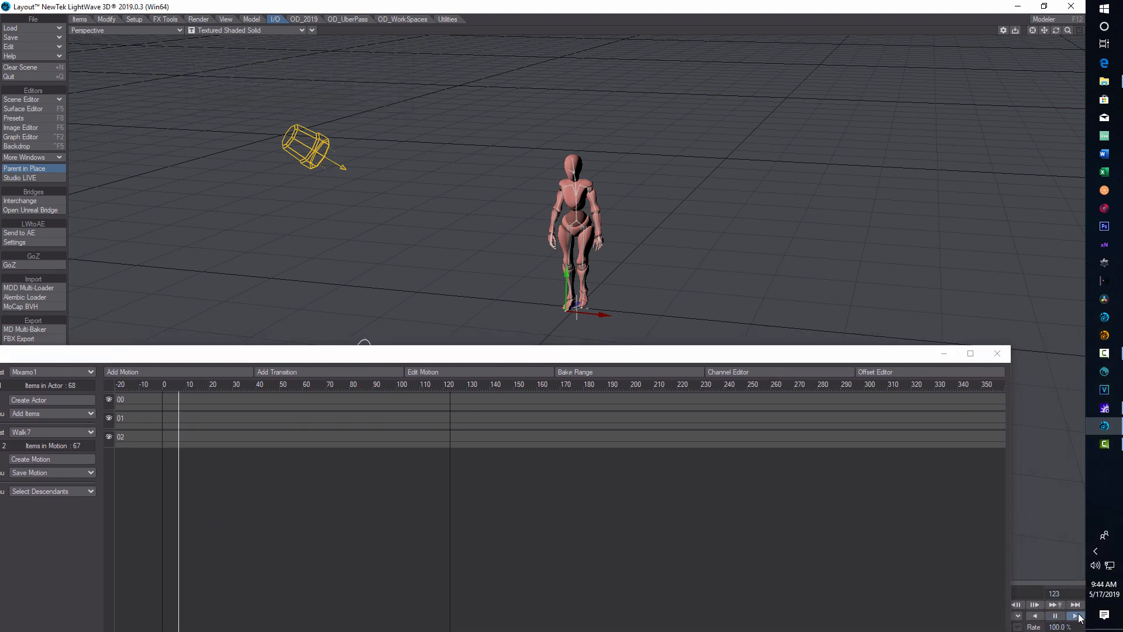
{"action": "left_click", "coordinate": [1057, 616]}
- Add the baked LongWalkDistance motion to track 01, starting at frame 0
{"action": "left_click_drag", "start_coordinate": [588, 352], "coordinate": [843, 340]}
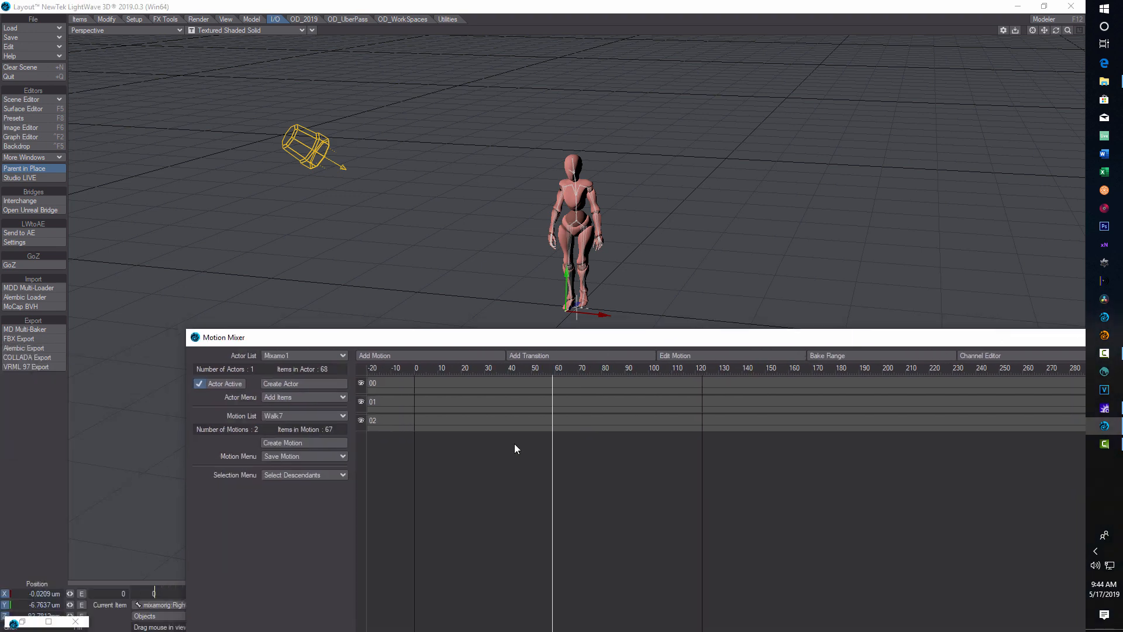
{"action": "left_click", "coordinate": [338, 416]}
{"action": "left_click", "coordinate": [341, 424]}
{"action": "left_click", "coordinate": [408, 356]}
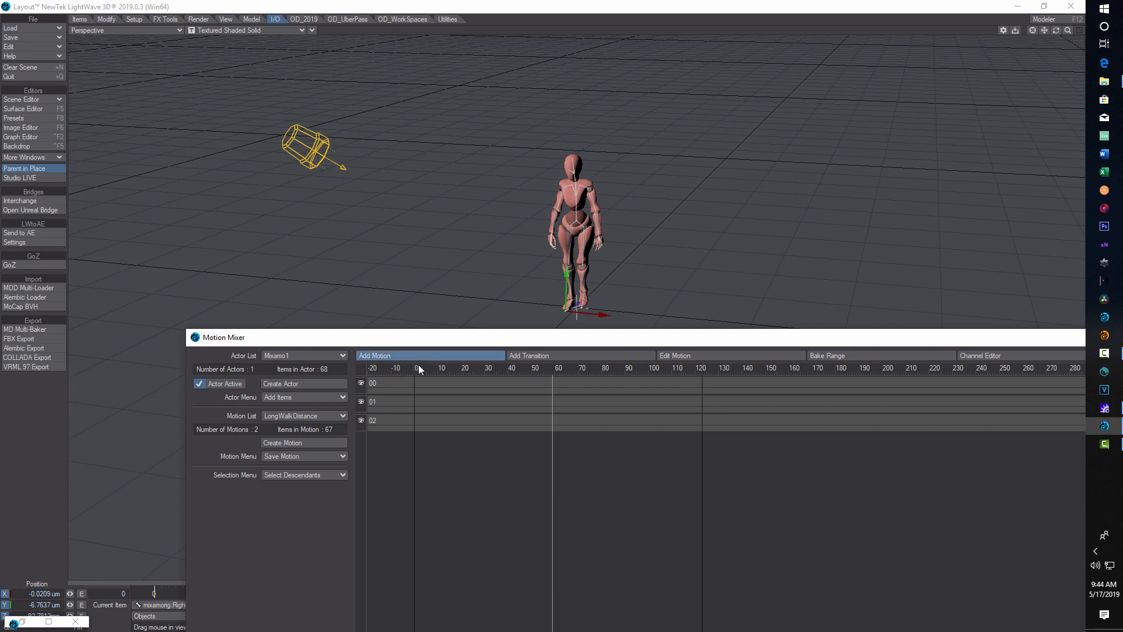
{"action": "left_click", "coordinate": [416, 403]}
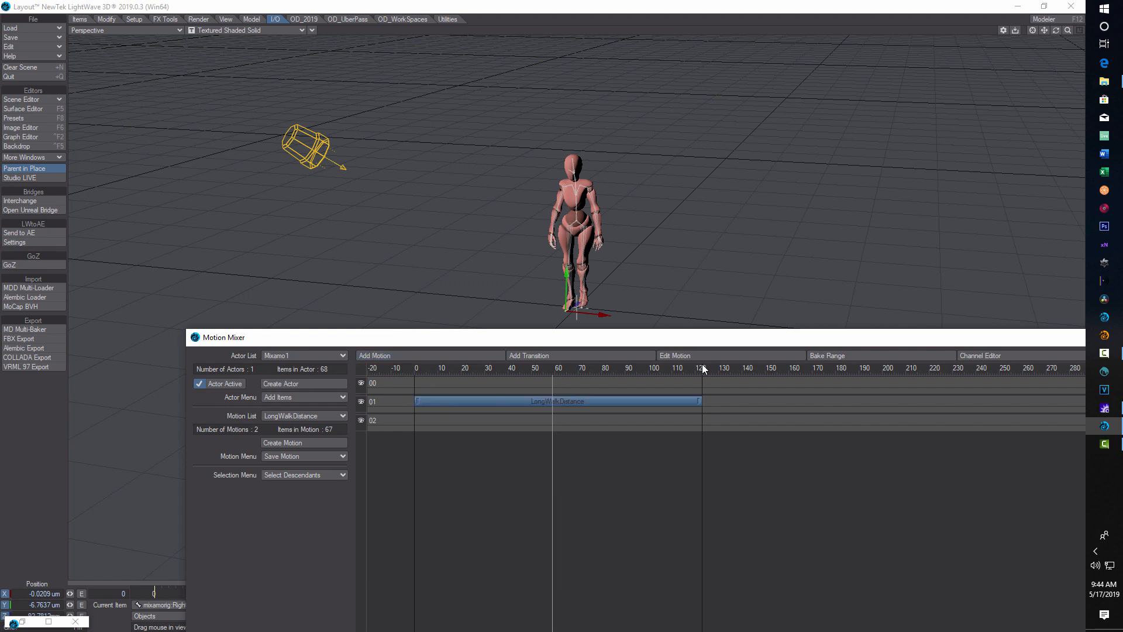
- Play the LongWalkDistance motion with the character in view, stop playback, and bring the full Motion Mixer back into view
{"action": "left_click_drag", "start_coordinate": [983, 344], "coordinate": [587, 375]}
{"action": "left_click", "coordinate": [1076, 616]}
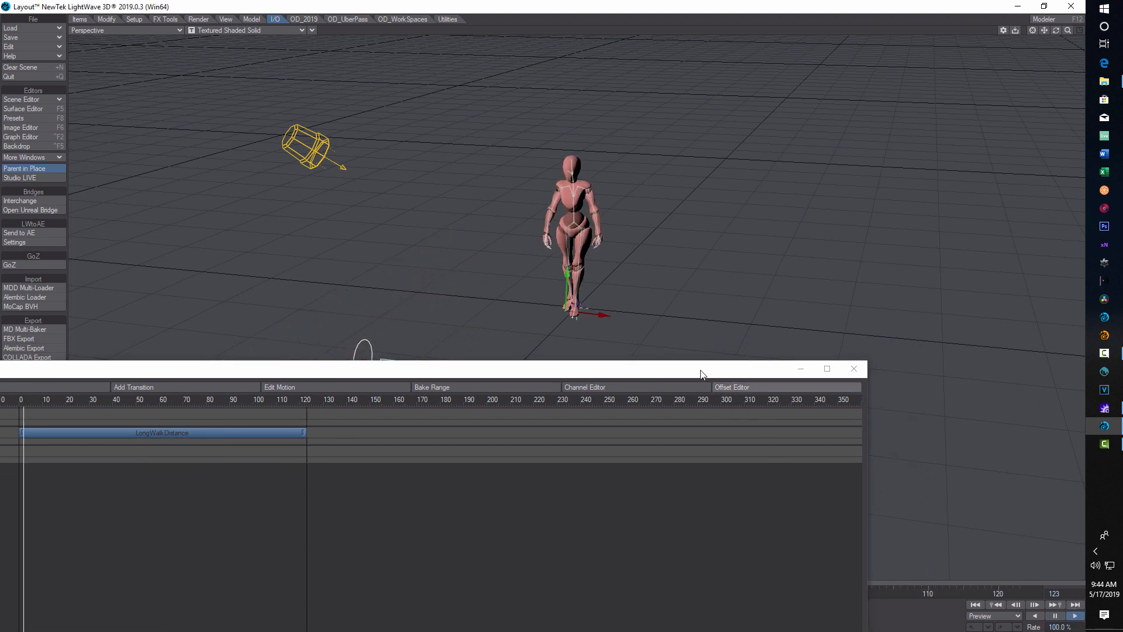
{"action": "left_click_drag", "start_coordinate": [703, 375], "coordinate": [812, 521]}
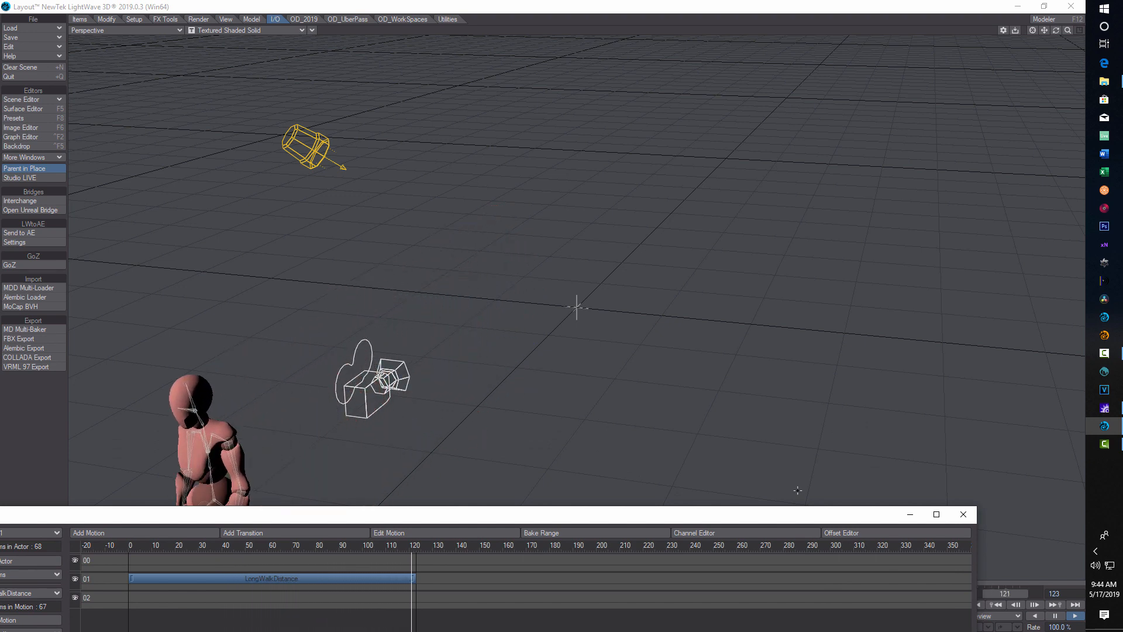
{"action": "left_click", "coordinate": [1055, 615]}
{"action": "left_click_drag", "start_coordinate": [784, 517], "coordinate": [894, 530]}
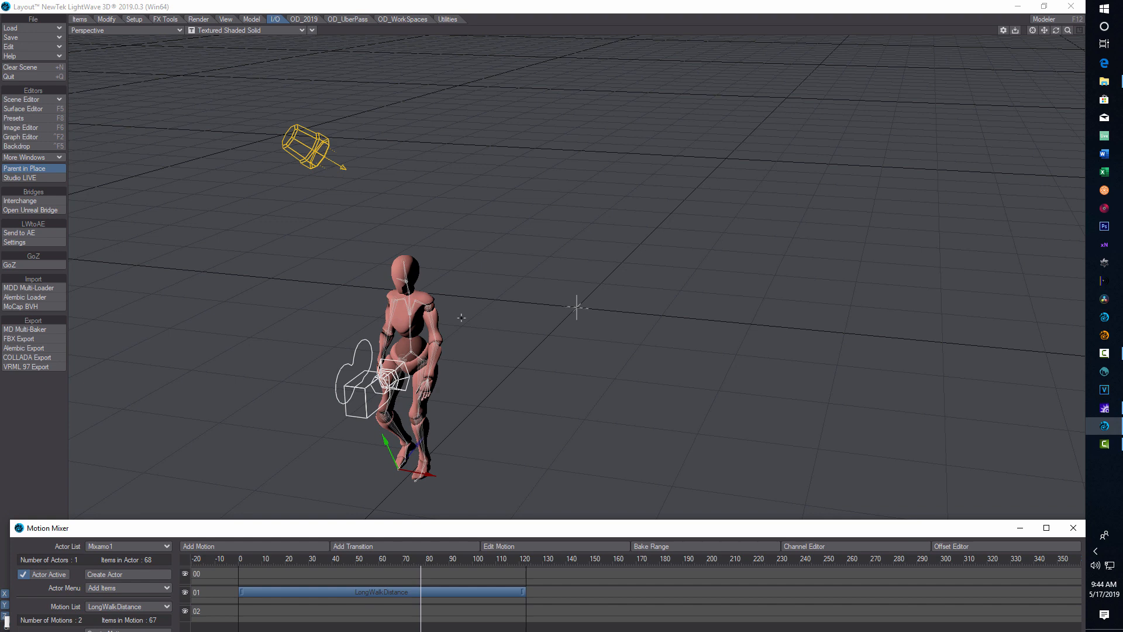
{"action": "left_click", "coordinate": [587, 293]}
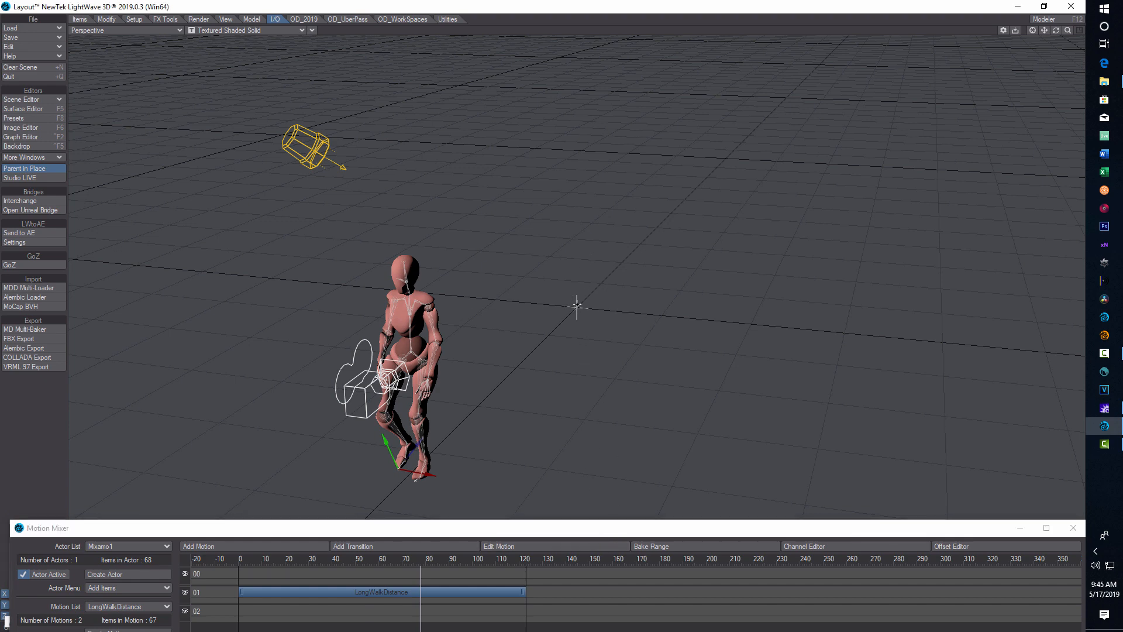
{"action": "left_click_drag", "start_coordinate": [609, 529], "coordinate": [618, 355]}
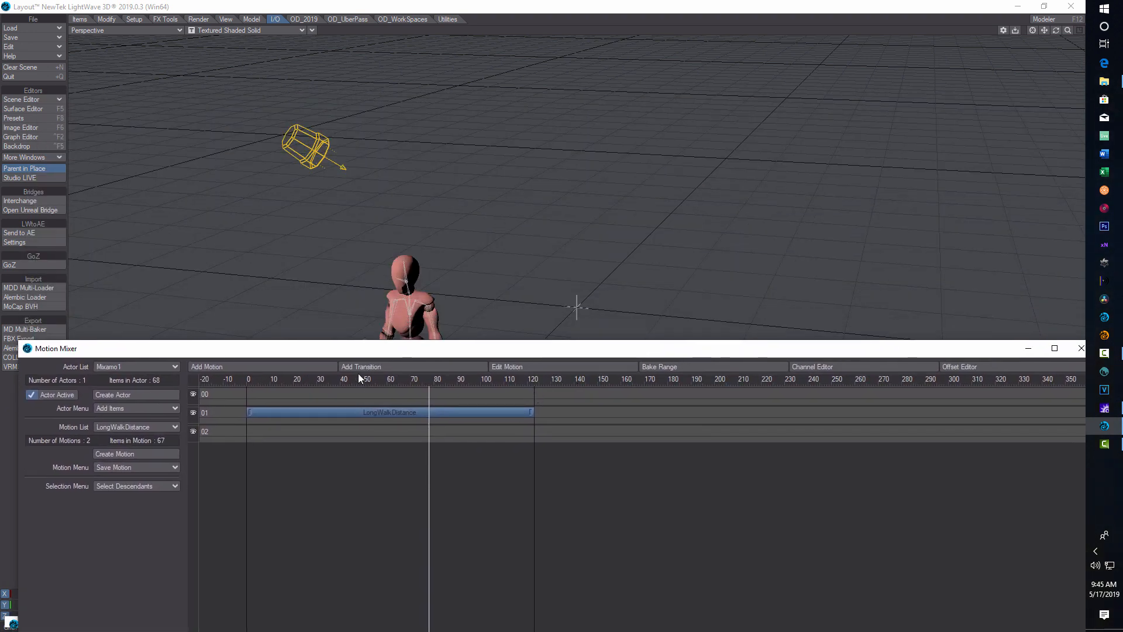